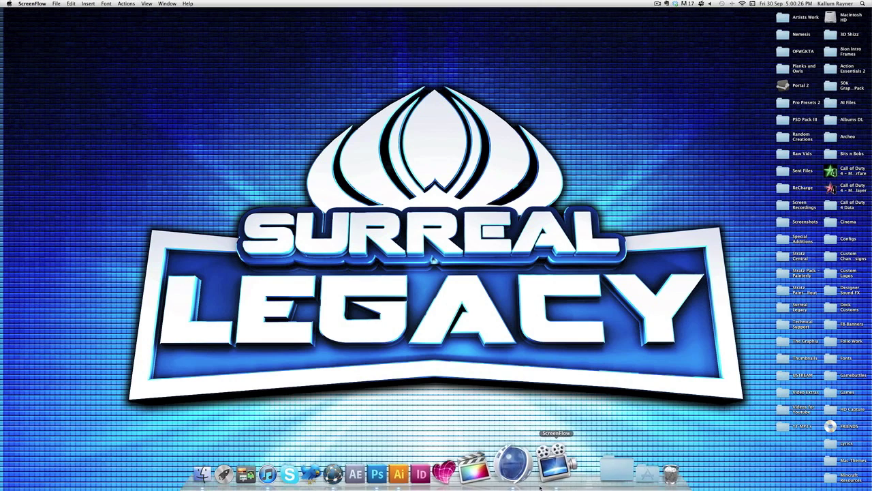
Switch to Cinema 4D and render a preview of the BARTOVEN logo scene in the viewport
{"action": "key", "text": "ctrl+Left"}
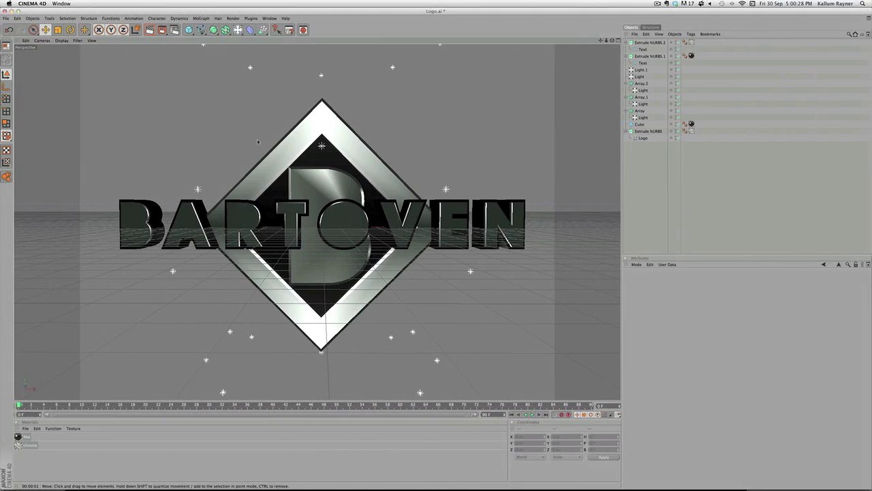
{"action": "left_click", "coordinate": [325, 189]}
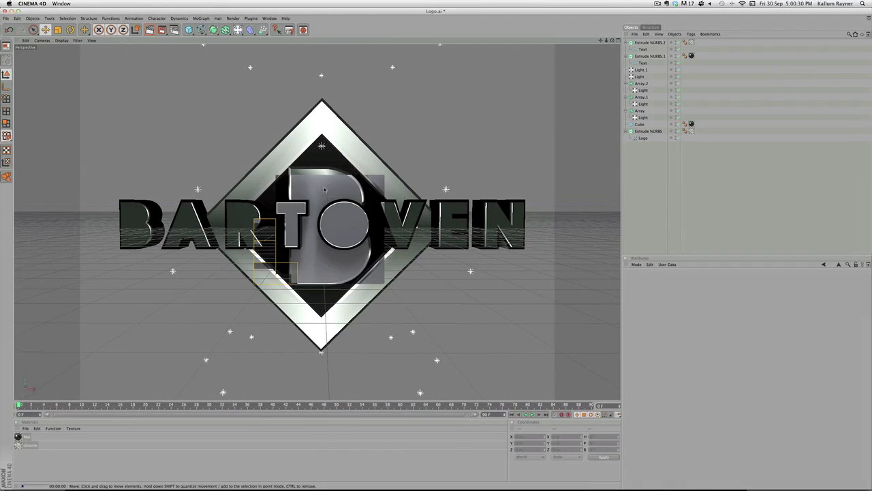
{"action": "key", "text": "super+r"}
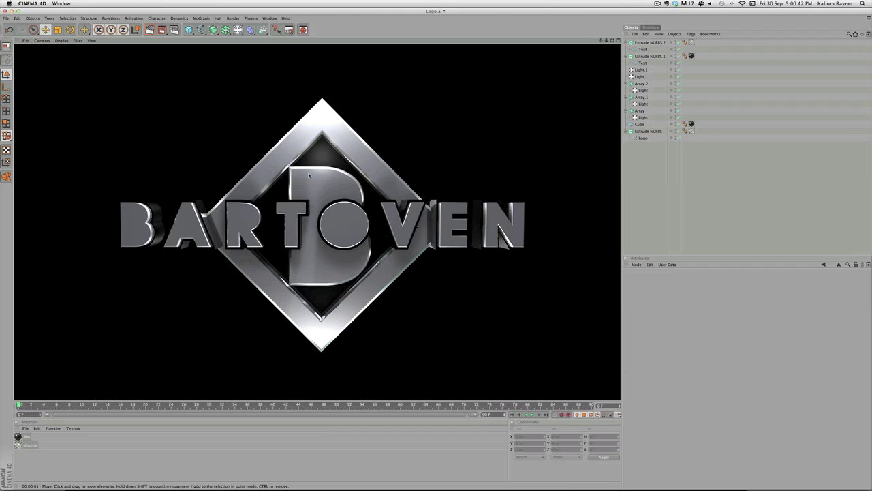
{"action": "left_click", "coordinate": [466, 153]}
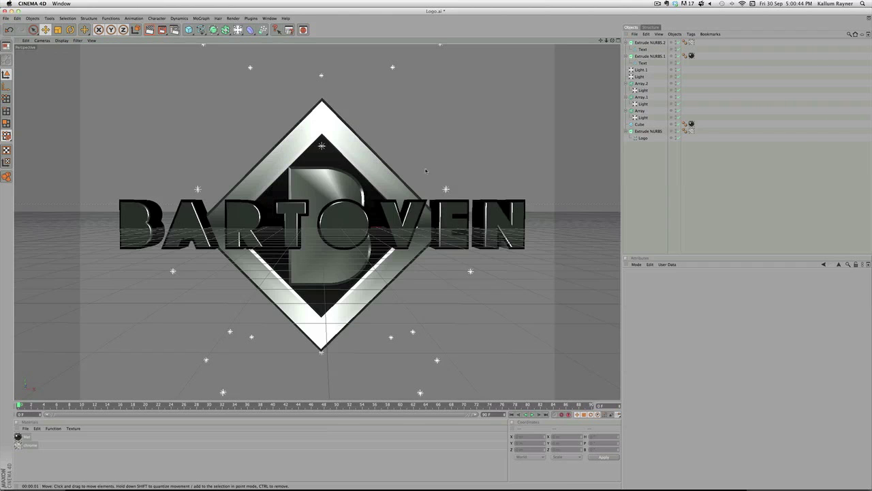
Create a new empty scene with the perspective camera facing the origin from the front
{"action": "left_click", "coordinate": [5, 18]}
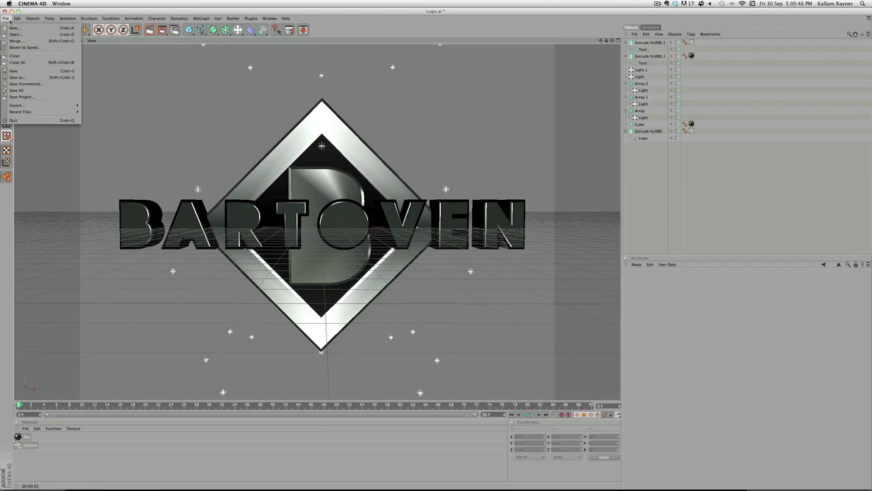
{"action": "left_click", "coordinate": [15, 24]}
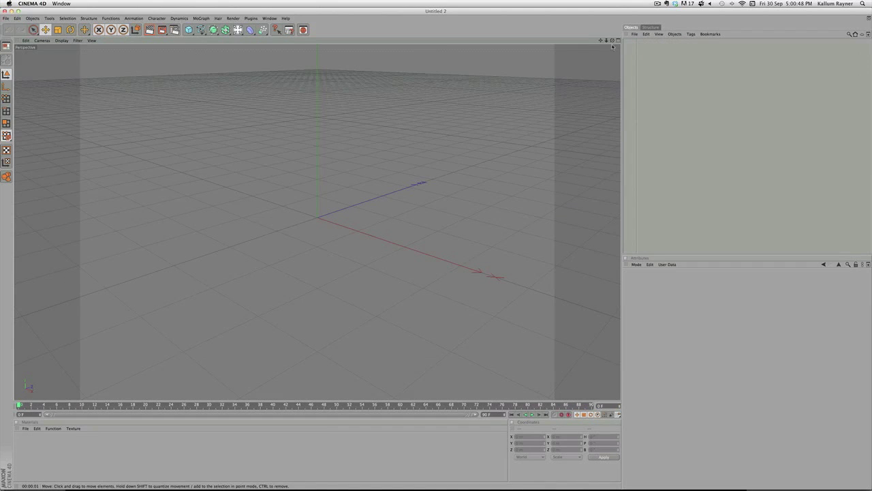
{"action": "left_click_drag", "start_coordinate": [612, 41], "coordinate": [671, 21]}
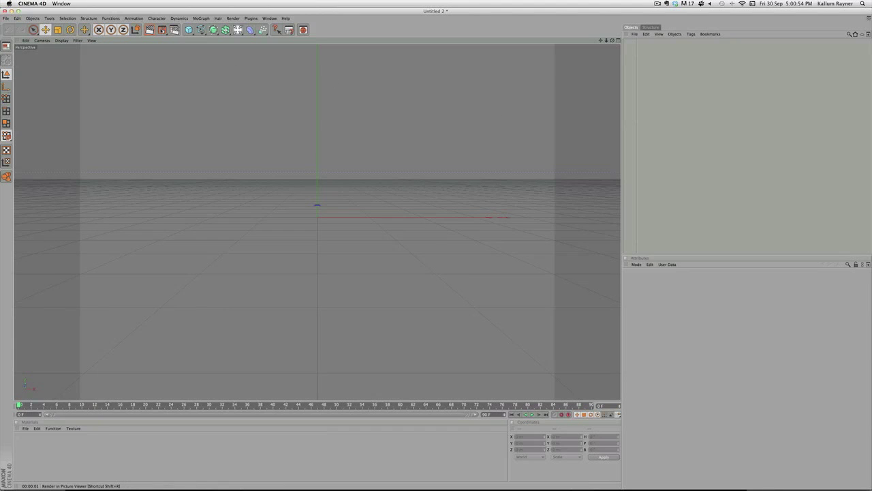
Load the saved Render PNG's preset into the render settings
{"action": "left_click", "coordinate": [174, 30]}
{"action": "left_click_drag", "start_coordinate": [193, 20], "coordinate": [456, 88]}
{"action": "left_click", "coordinate": [334, 268]}
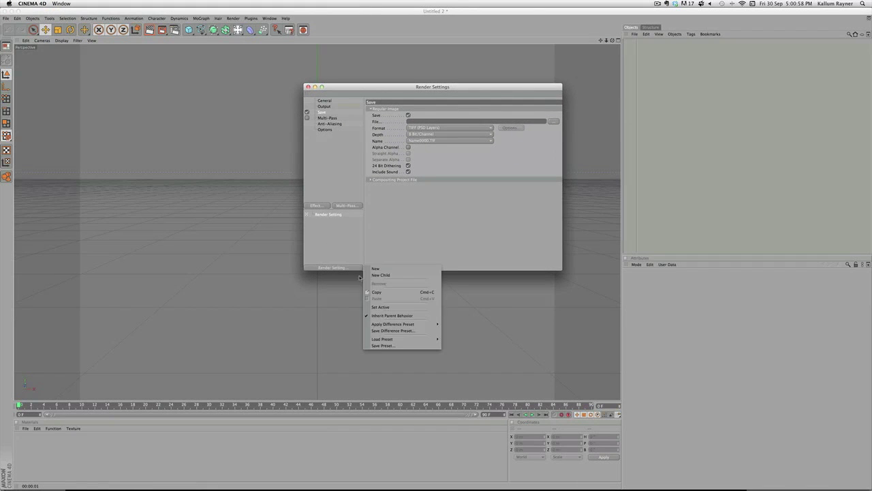
{"action": "mouse_move", "coordinate": [409, 339]}
{"action": "left_click", "coordinate": [469, 339]}
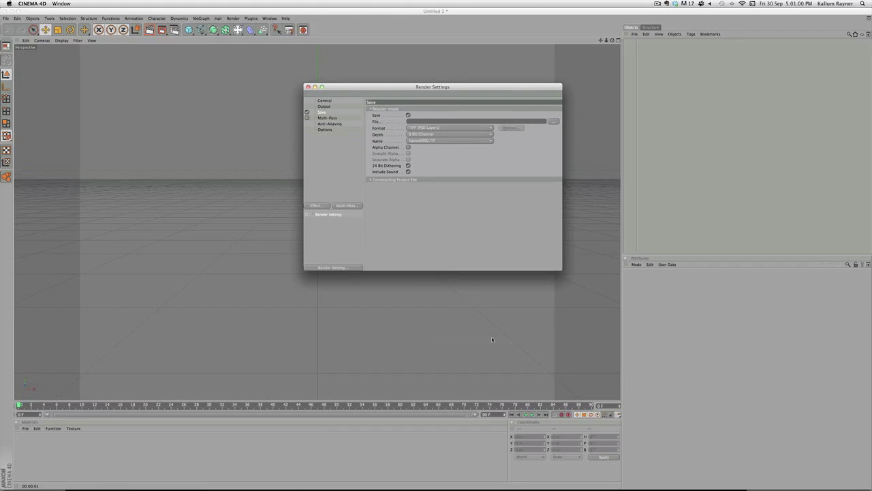
Set the render output file to TUT 3D on the Desktop
{"action": "left_click", "coordinate": [550, 122]}
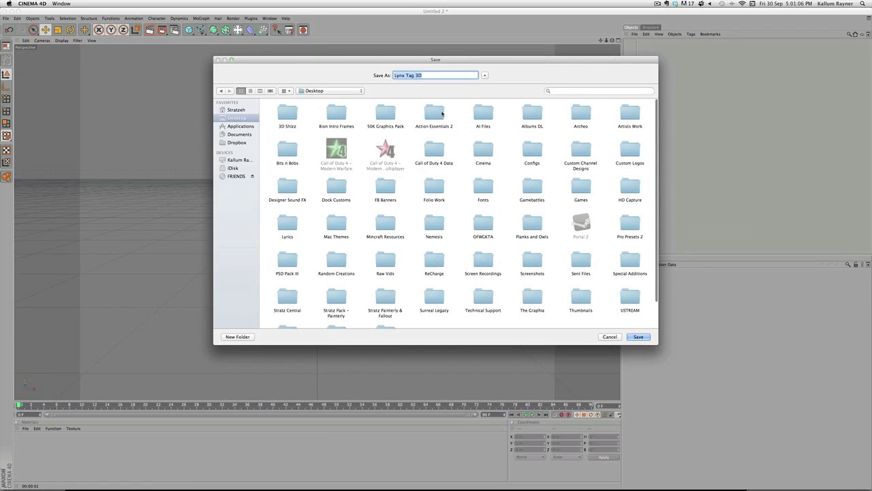
{"action": "type", "text": "T"}
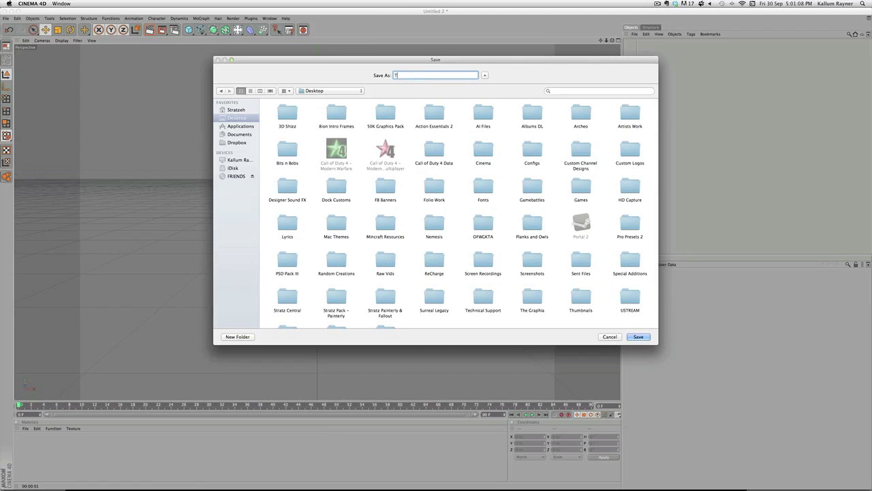
{"action": "type", "text": "UT 3D"}
{"action": "key", "text": "Return"}
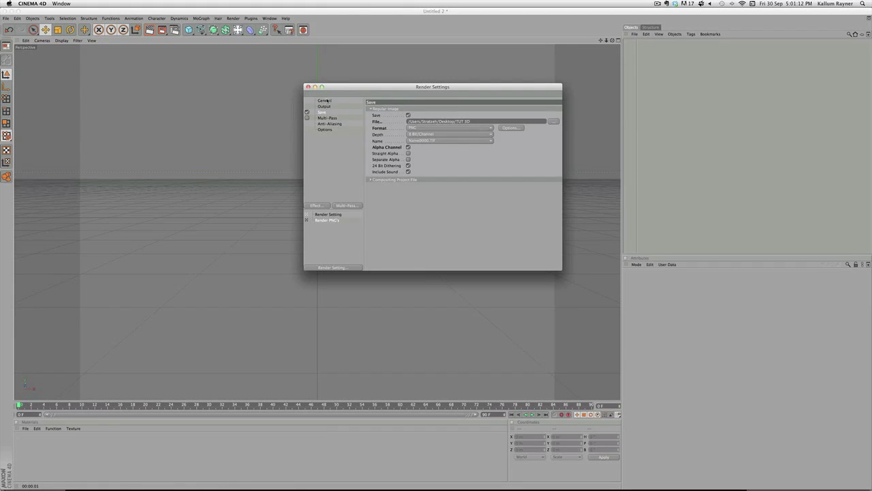
Set the render output size to the 1920 x 1200 screen preset
{"action": "left_click", "coordinate": [324, 100]}
{"action": "left_click", "coordinate": [324, 106]}
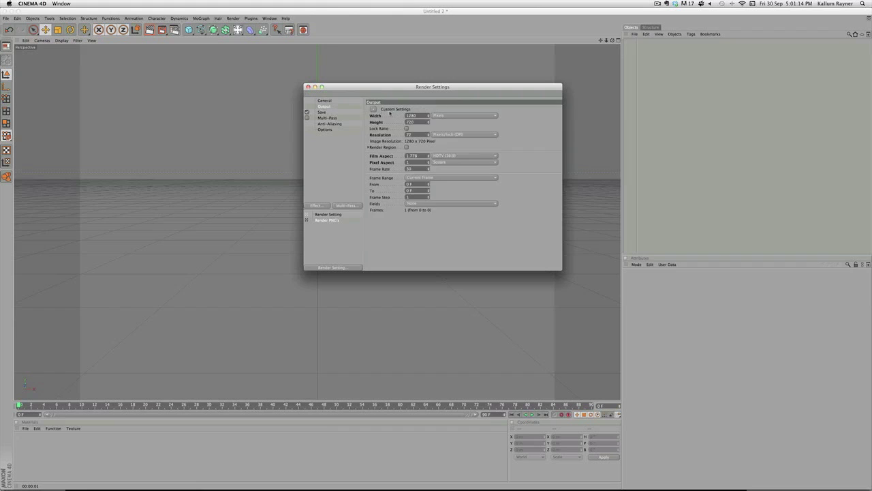
{"action": "left_click", "coordinate": [374, 109]}
{"action": "mouse_move", "coordinate": [392, 115]}
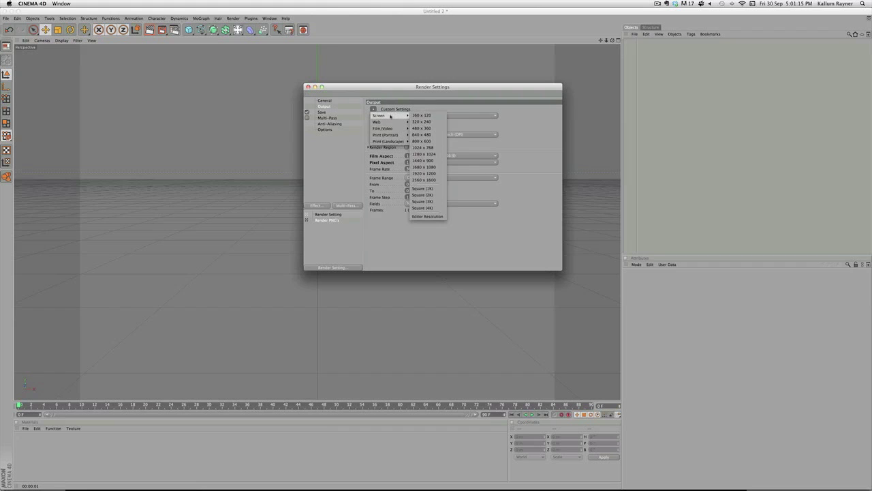
{"action": "left_click", "coordinate": [437, 174]}
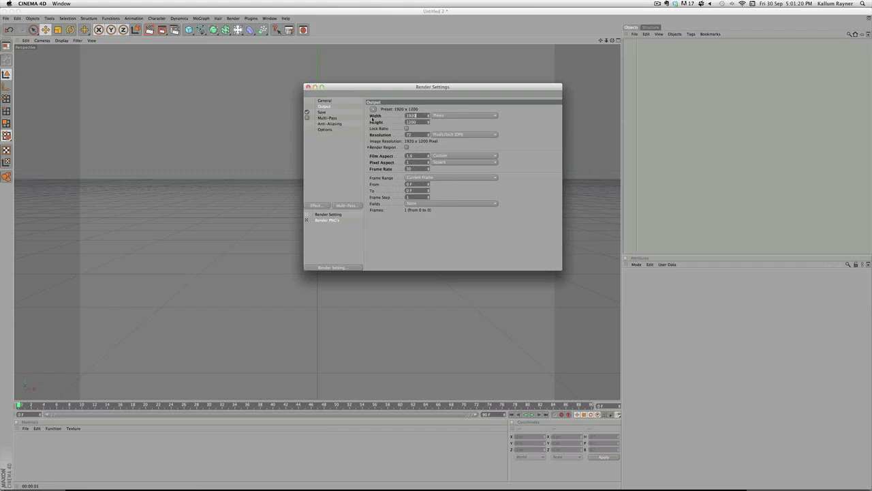
Review the Options, Anti-Aliasing, Multi-Pass, Save, Output and General pages of the render settings
{"action": "left_click", "coordinate": [326, 130]}
{"action": "left_click", "coordinate": [328, 123]}
{"action": "left_click", "coordinate": [329, 117]}
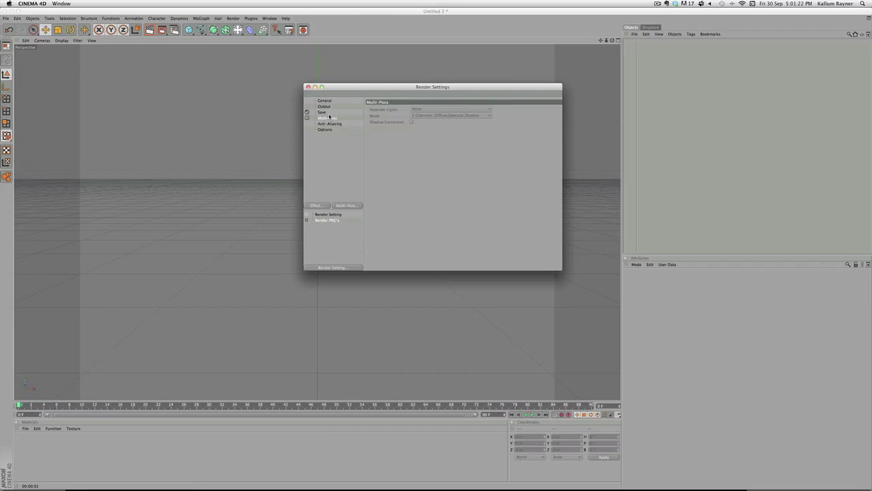
{"action": "left_click", "coordinate": [327, 112]}
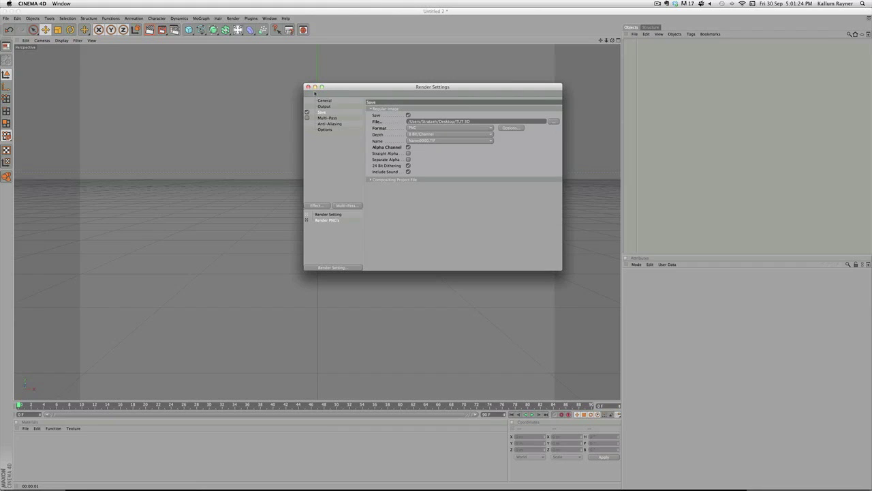
{"action": "left_click", "coordinate": [325, 107]}
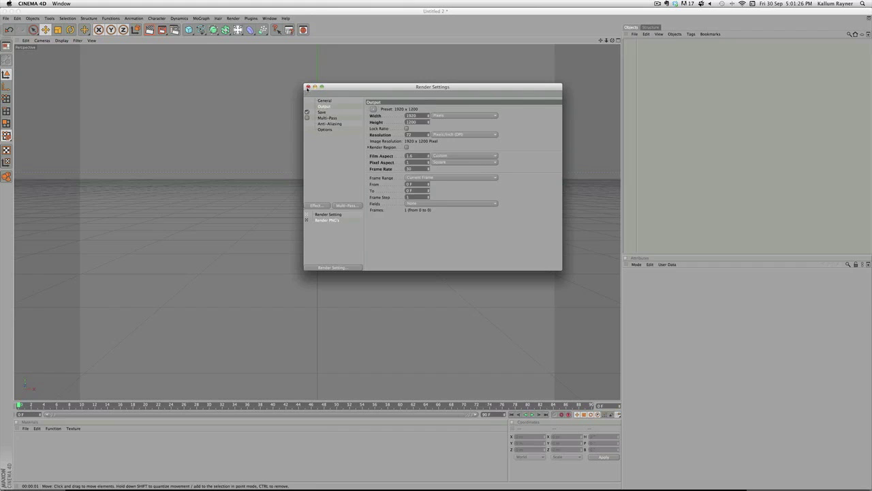
{"action": "left_click", "coordinate": [324, 101]}
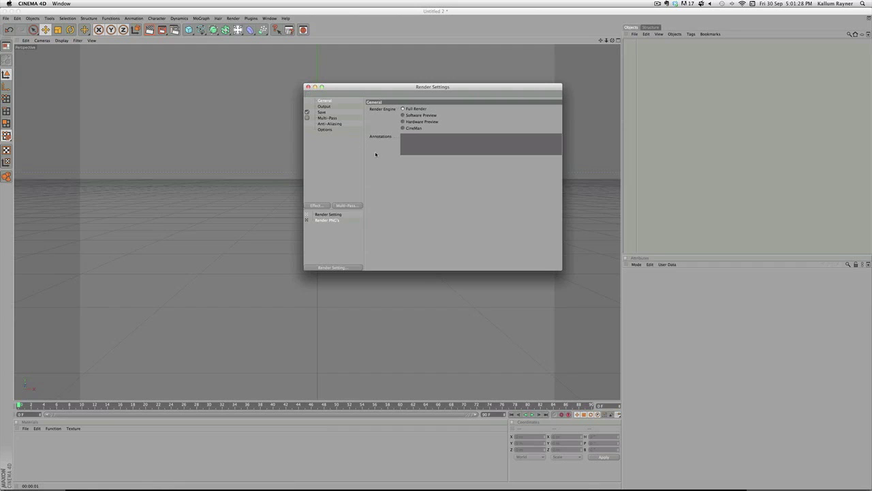
{"action": "left_click", "coordinate": [333, 107]}
Check which render setting presets can be loaded and close the render settings
{"action": "left_click", "coordinate": [345, 267]}
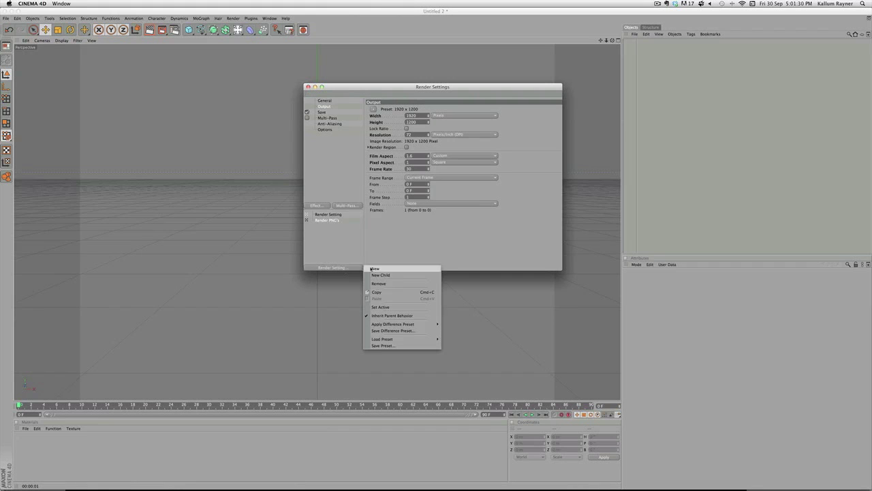
{"action": "left_click", "coordinate": [342, 248]}
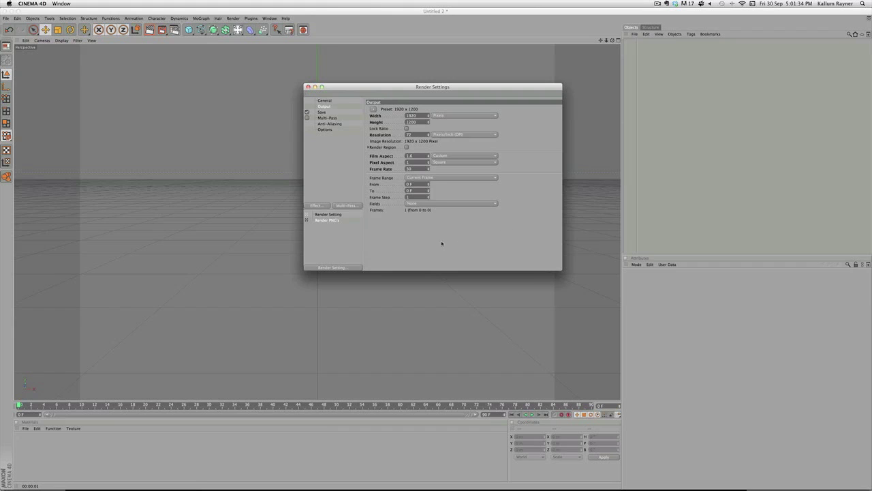
{"action": "left_click", "coordinate": [336, 268]}
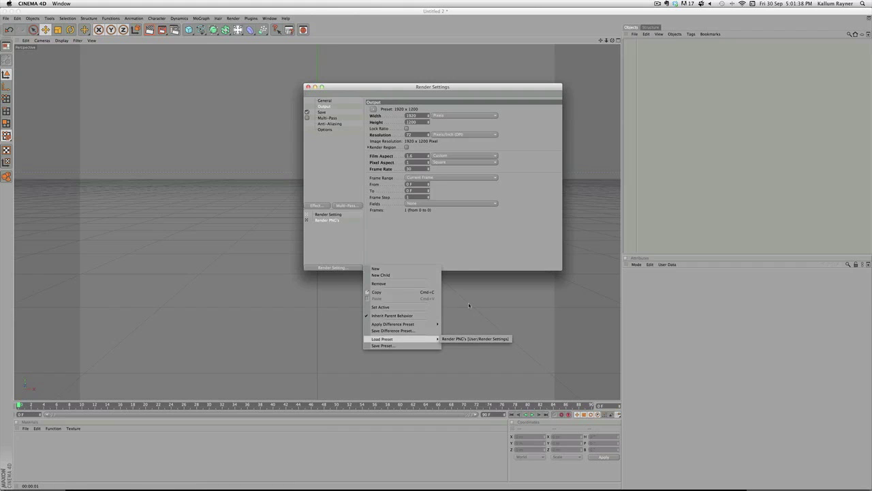
{"action": "left_click", "coordinate": [475, 226]}
{"action": "left_click", "coordinate": [297, 77]}
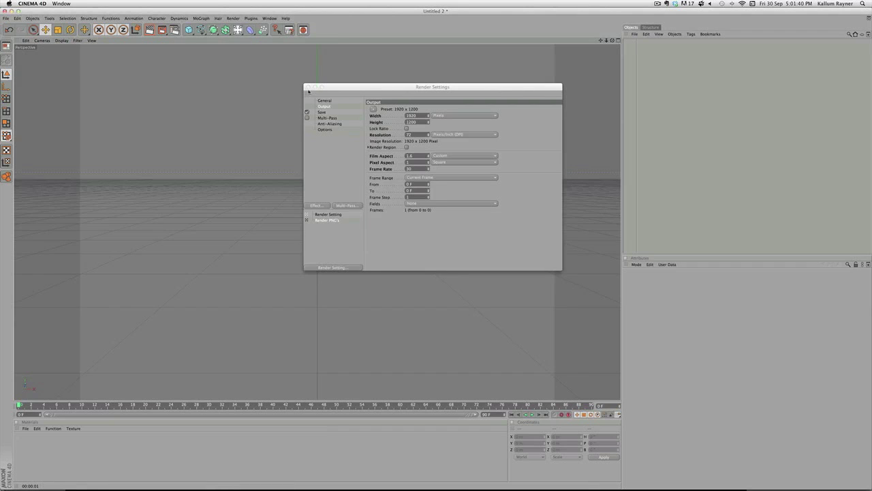
{"action": "left_click", "coordinate": [308, 88]}
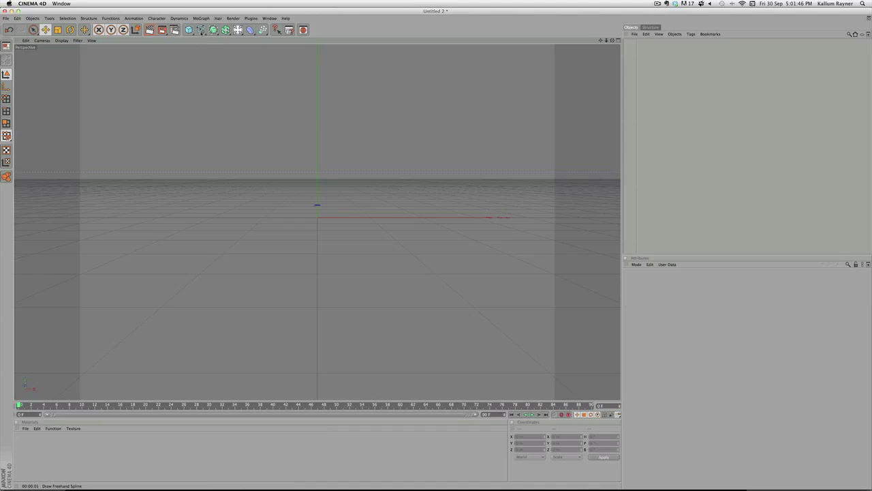
Make Render PNG's the active render setting for the scene
{"action": "left_click", "coordinate": [202, 30]}
{"action": "left_click", "coordinate": [222, 35]}
{"action": "left_click", "coordinate": [233, 18]}
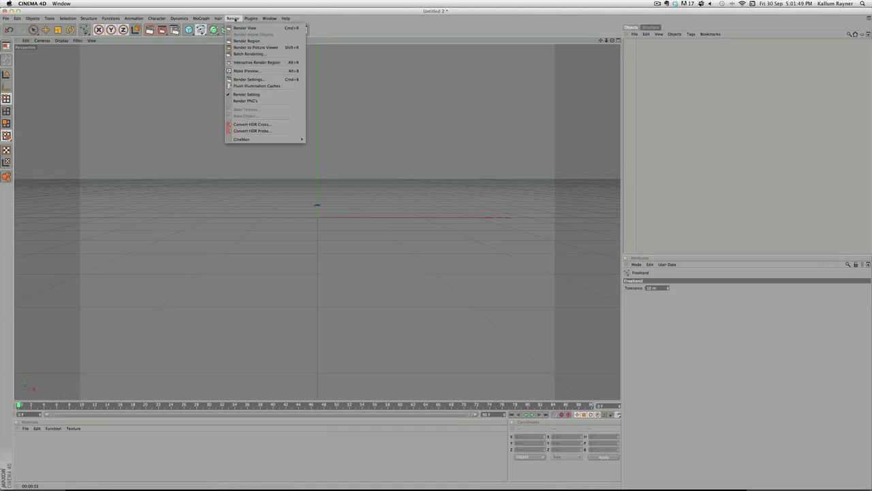
{"action": "left_click", "coordinate": [245, 101]}
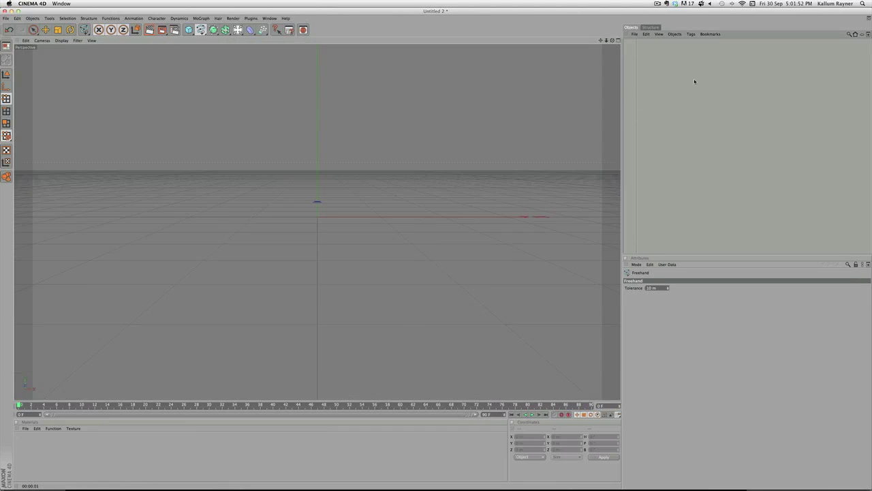
Add a text spline to the scene and change its text to TUTORIAL
{"action": "scroll", "coordinate": [410, 127], "scroll_direction": "down", "scroll_amount": 1}
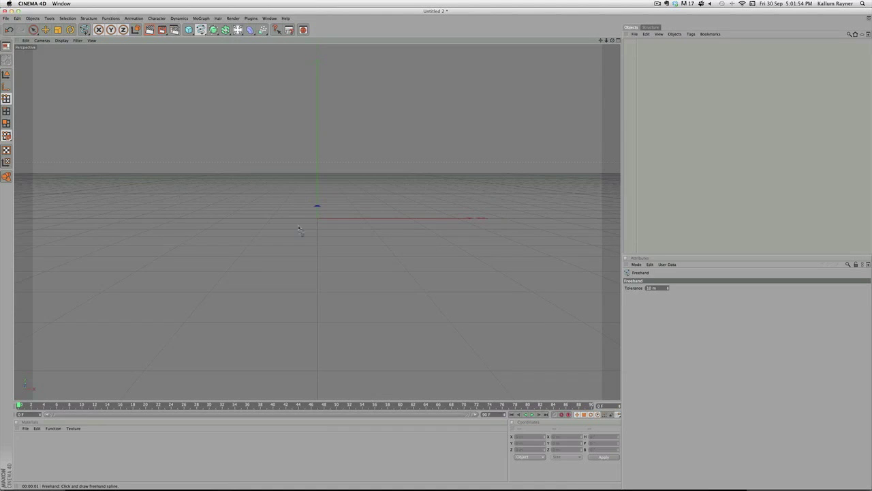
{"action": "scroll", "coordinate": [199, 96], "scroll_direction": "down", "scroll_amount": 1}
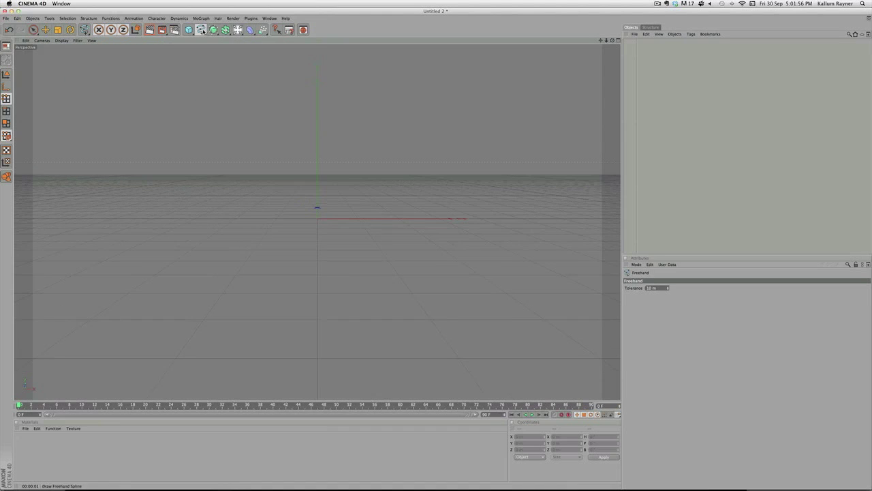
{"action": "left_click_drag", "start_coordinate": [201, 30], "coordinate": [294, 96]}
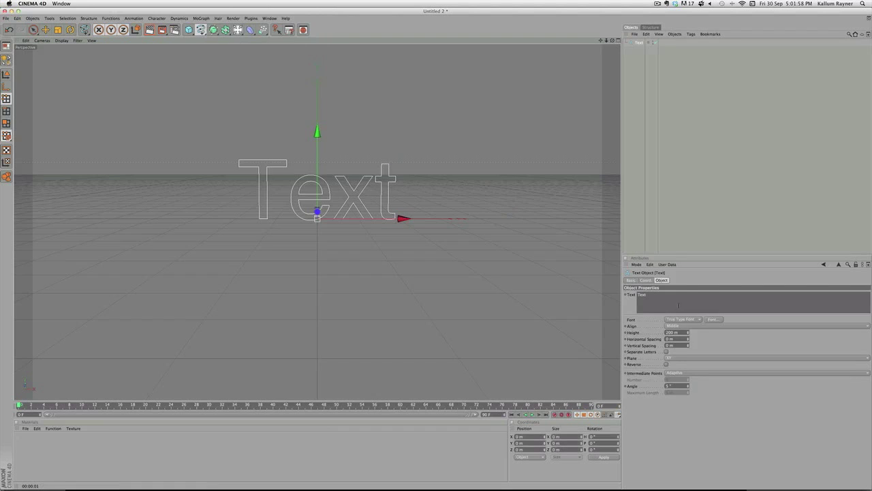
{"action": "left_click_drag", "start_coordinate": [653, 294], "coordinate": [459, 297]}
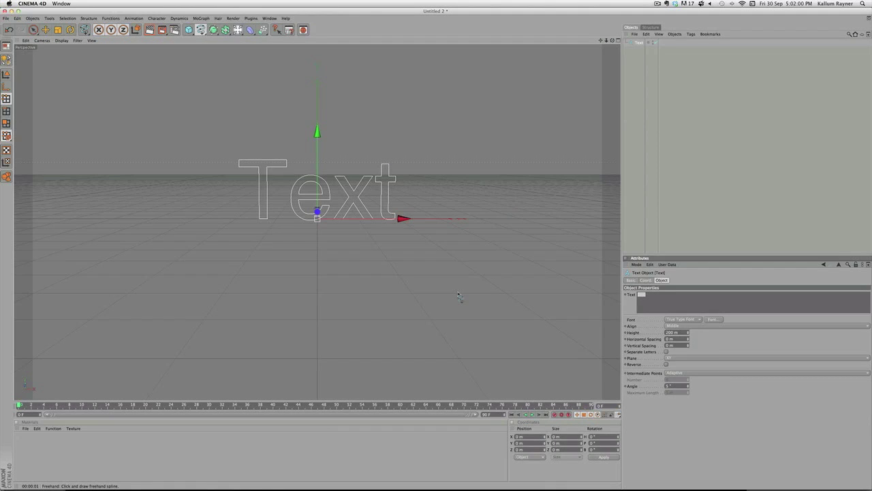
{"action": "type", "text": "TUTORIAL"}
Change the text spline's font to REBOARD Regular
{"action": "key", "text": "super+t"}
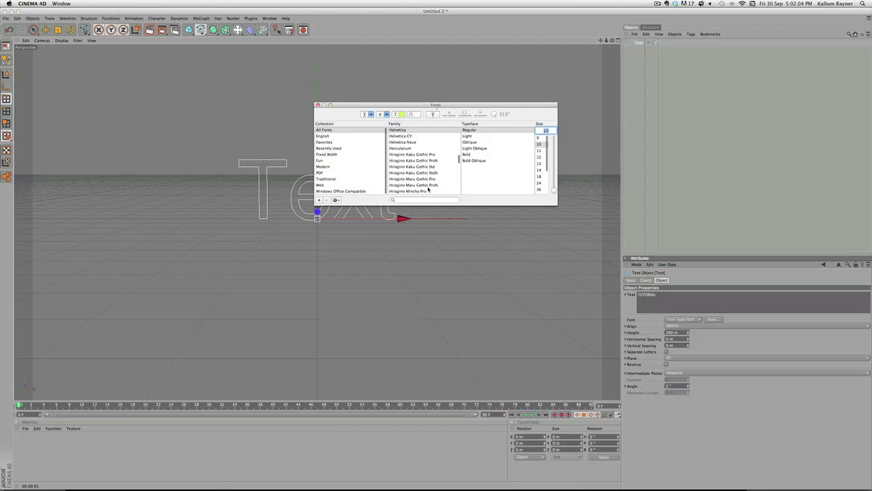
{"action": "scroll", "coordinate": [430, 188], "scroll_direction": "down", "scroll_amount": 15}
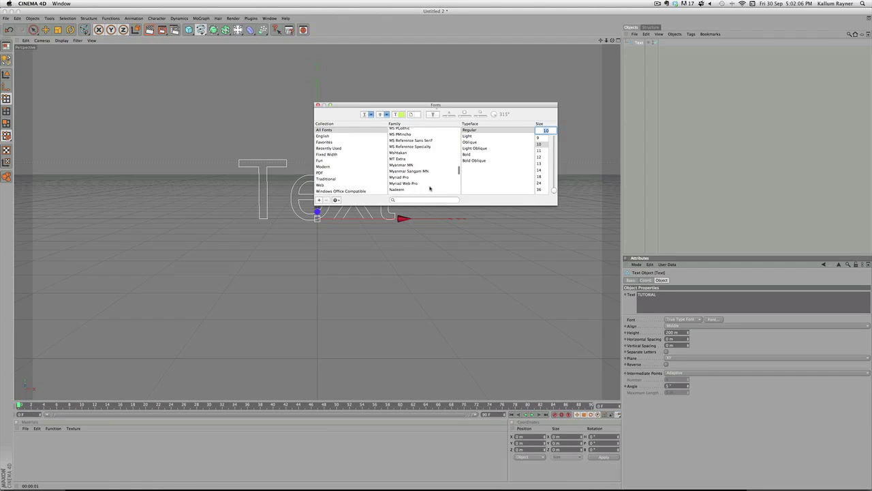
{"action": "scroll", "coordinate": [430, 188], "scroll_direction": "down", "scroll_amount": 10}
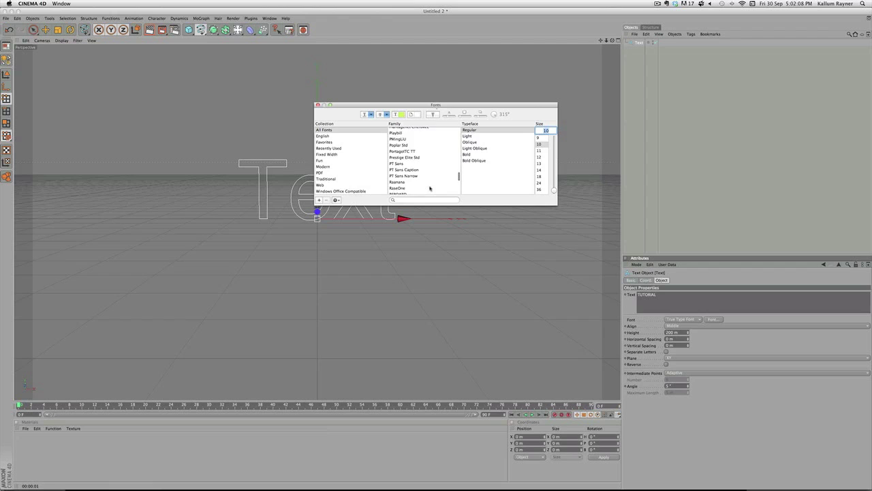
{"action": "scroll", "coordinate": [430, 189], "scroll_direction": "down", "scroll_amount": 1}
{"action": "left_click", "coordinate": [389, 181]}
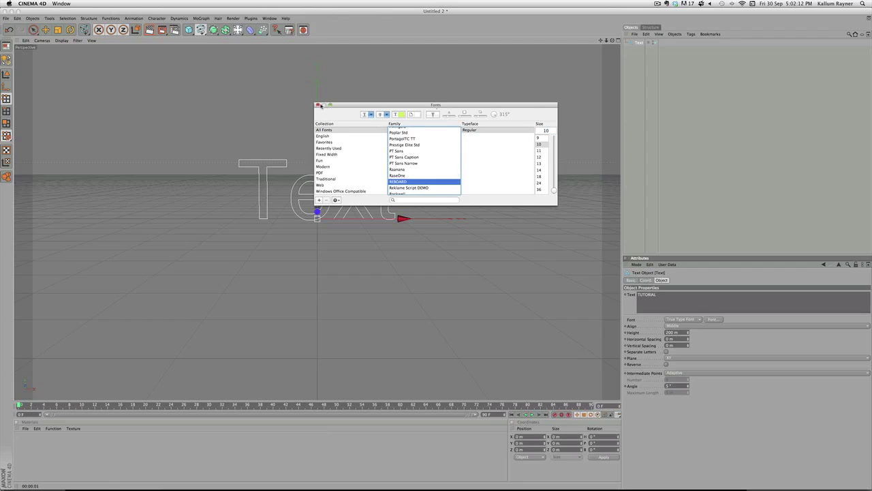
{"action": "left_click", "coordinate": [319, 105]}
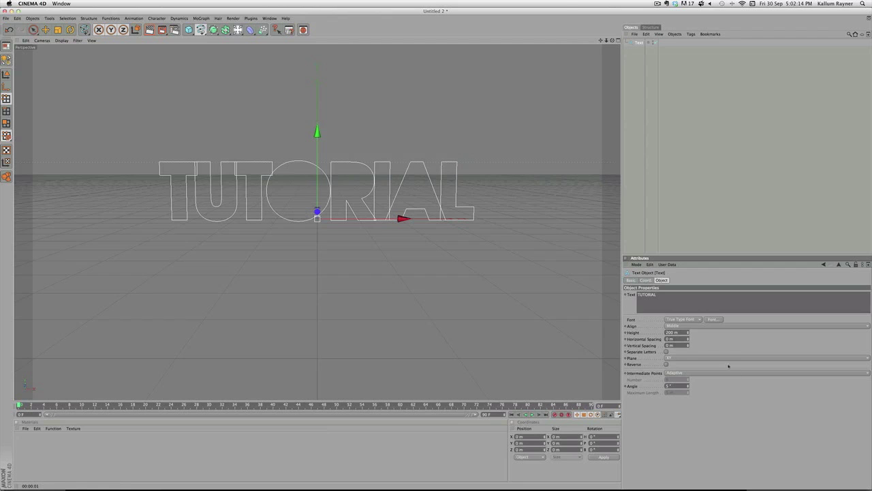
Set the text spline's horizontal spacing to 34 m and change its font to TYPOGRAPH PRO SemiBold
{"action": "mouse_move", "coordinate": [687, 342]}
{"action": "left_mouse_down"}
{"action": "mouse_move", "coordinate": [743, 340]}
{"action": "mouse_move", "coordinate": [700, 341]}
{"action": "left_mouse_up"}
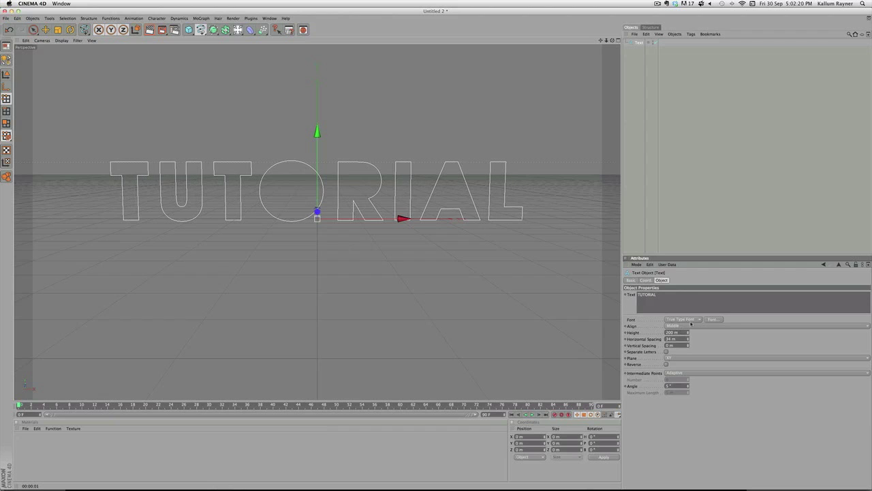
{"action": "left_click", "coordinate": [713, 319]}
{"action": "scroll", "coordinate": [404, 165], "scroll_direction": "up", "scroll_amount": 3}
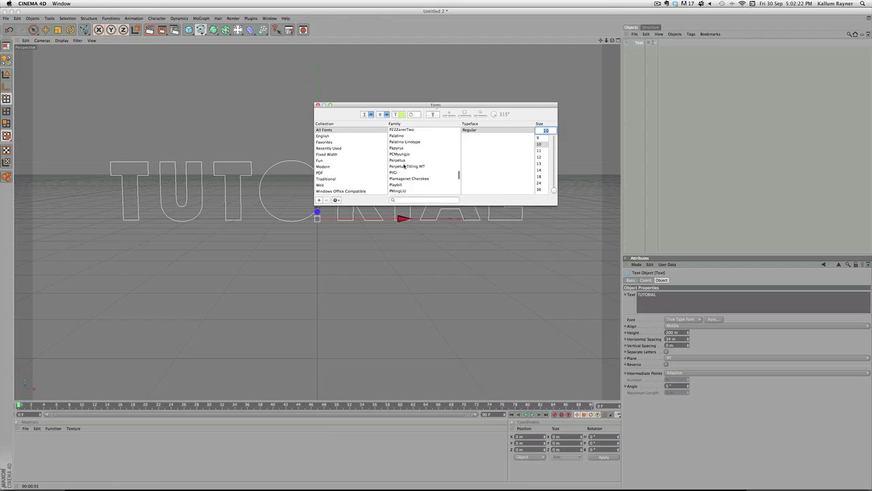
{"action": "scroll", "coordinate": [405, 165], "scroll_direction": "up", "scroll_amount": 10}
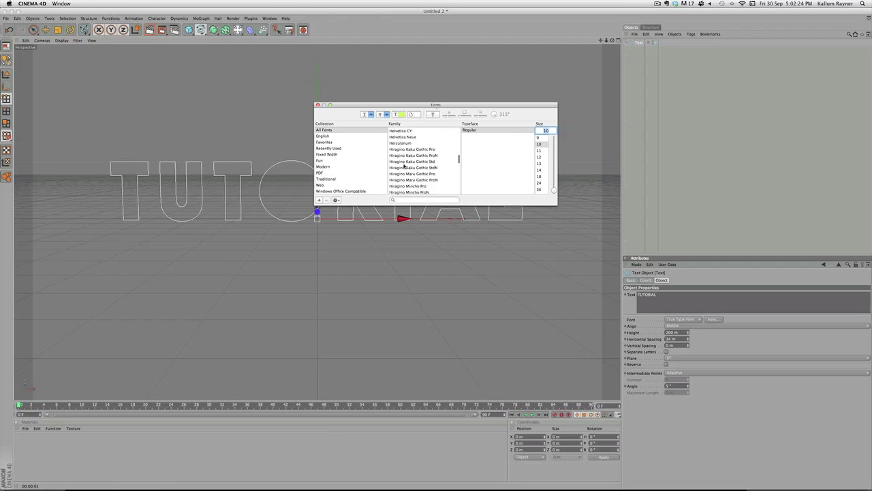
{"action": "scroll", "coordinate": [405, 165], "scroll_direction": "down", "scroll_amount": 15}
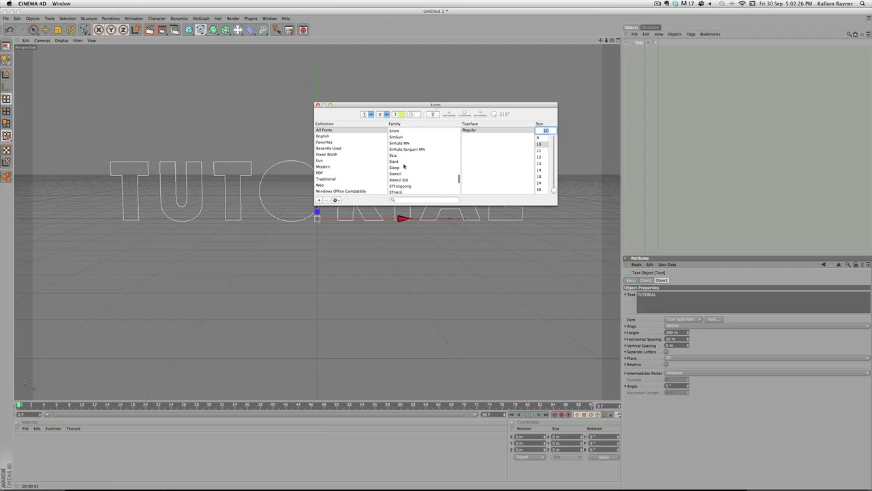
{"action": "scroll", "coordinate": [405, 165], "scroll_direction": "down", "scroll_amount": 6}
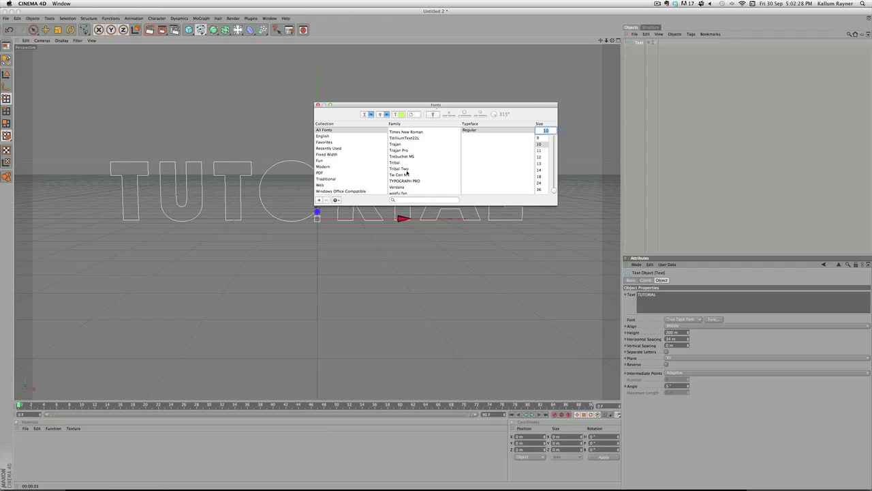
{"action": "left_click", "coordinate": [410, 180]}
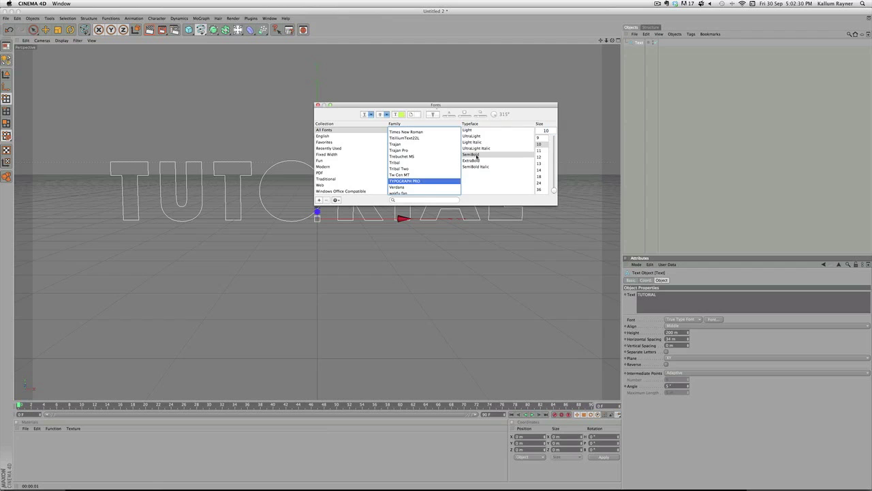
{"action": "left_click", "coordinate": [478, 154]}
{"action": "left_click", "coordinate": [318, 105]}
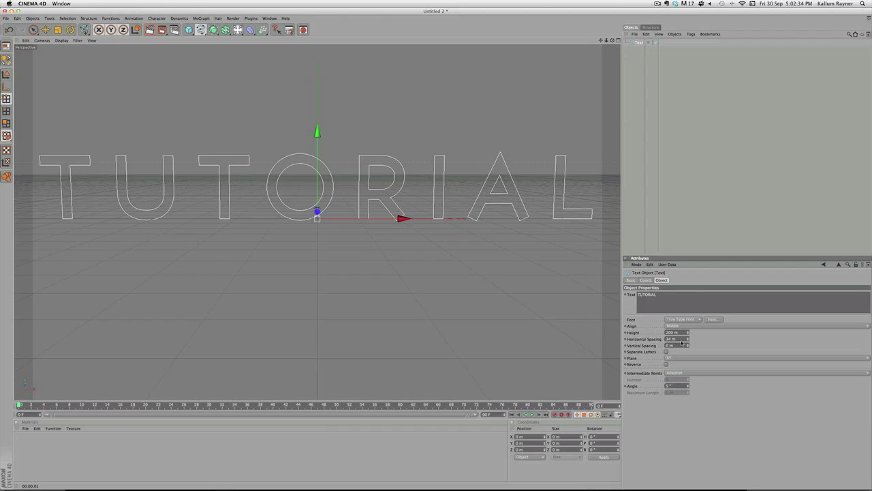
Tighten the text's horizontal spacing to -10 m and switch its typeface to ExtraBold, leaving only the text spline in the scene
{"action": "left_click_drag", "start_coordinate": [688, 339], "coordinate": [700, 326]}
{"action": "left_click", "coordinate": [712, 319]}
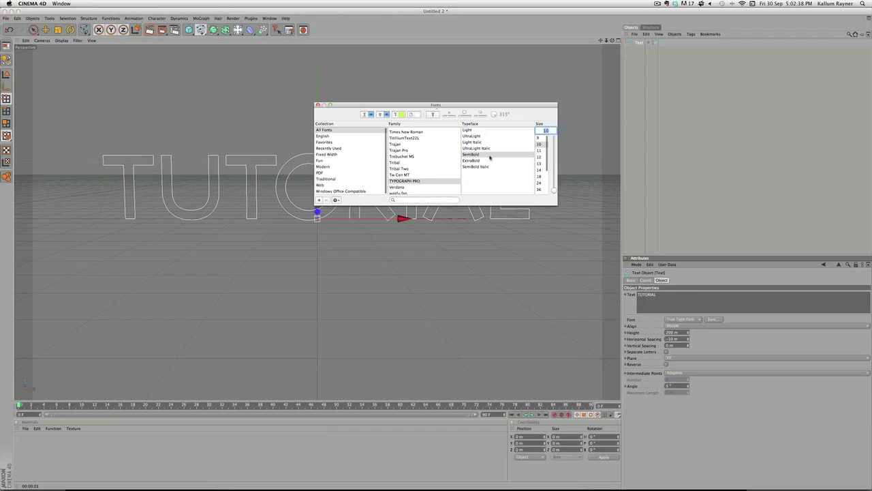
{"action": "left_click", "coordinate": [471, 160]}
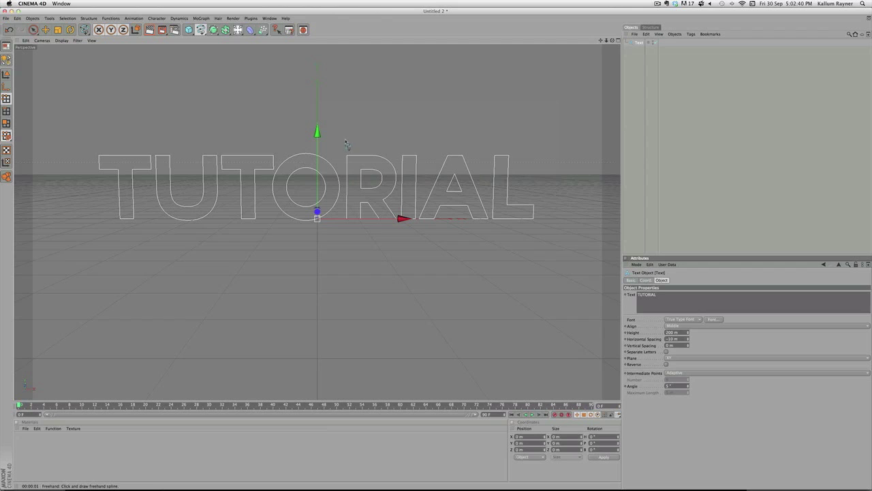
{"action": "left_click", "coordinate": [317, 105]}
{"action": "left_click", "coordinate": [522, 120]}
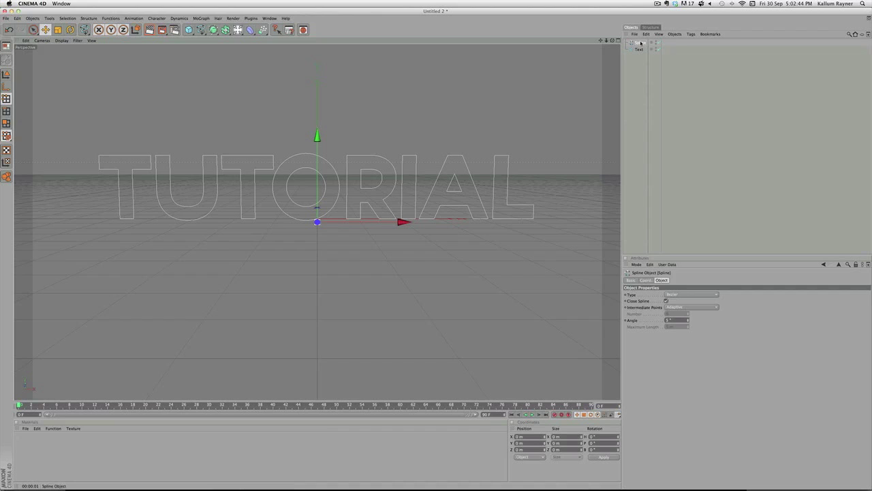
{"action": "key", "text": "Delete"}
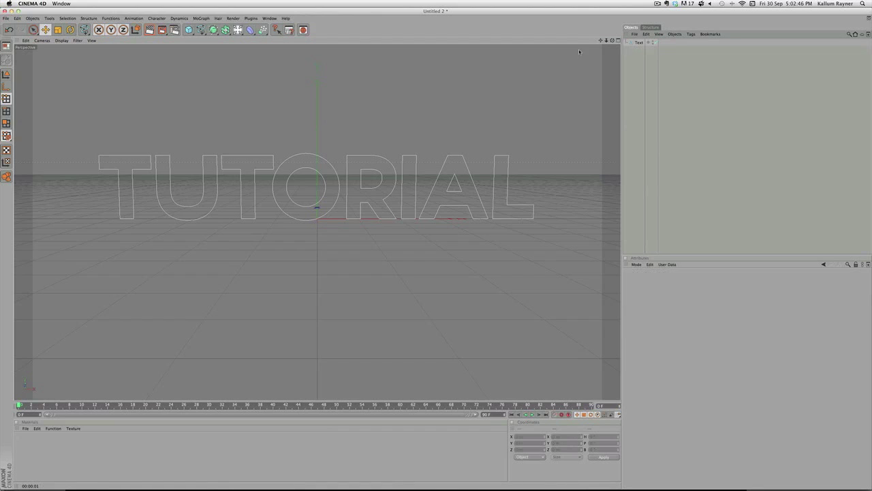
Add an Extrude NURBS object and nest the text spline inside it
{"action": "left_click", "coordinate": [214, 31]}
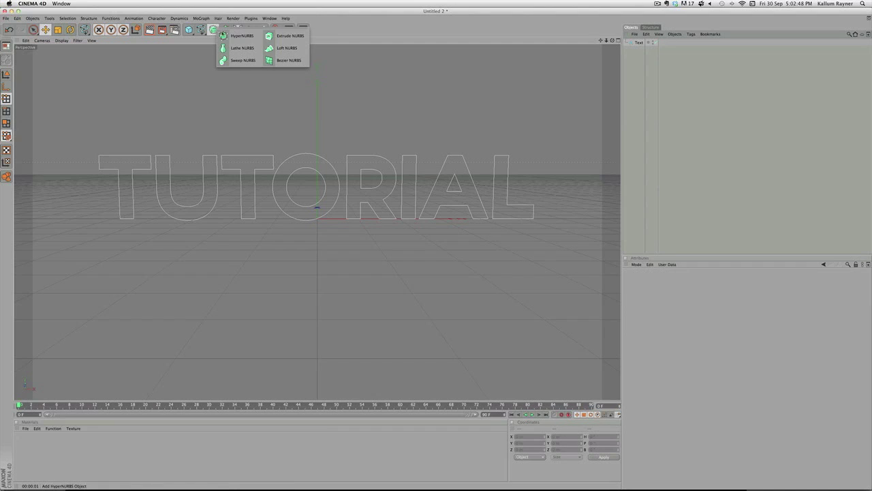
{"action": "left_click", "coordinate": [287, 36]}
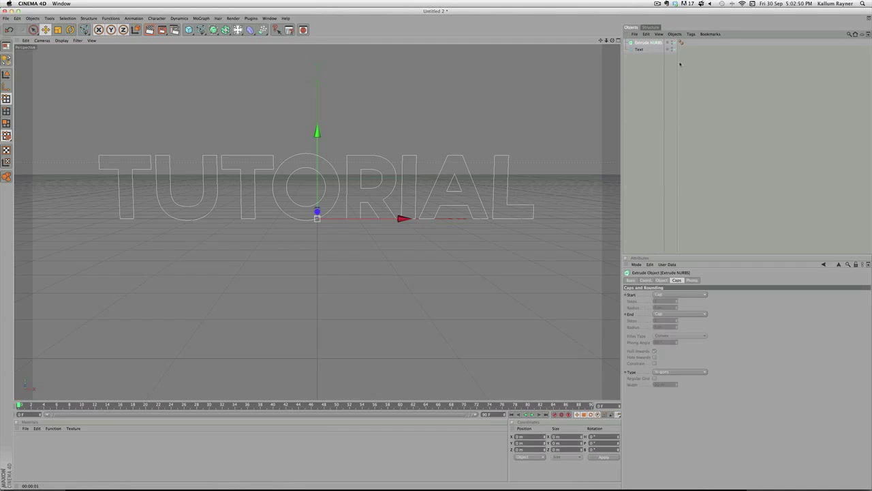
{"action": "left_click_drag", "start_coordinate": [642, 53], "coordinate": [643, 44]}
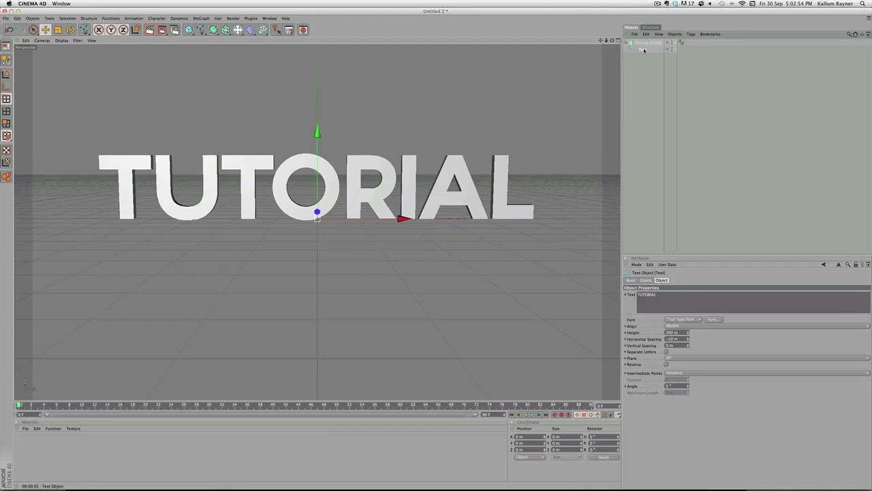
{"action": "key", "text": "ctrl+z"}
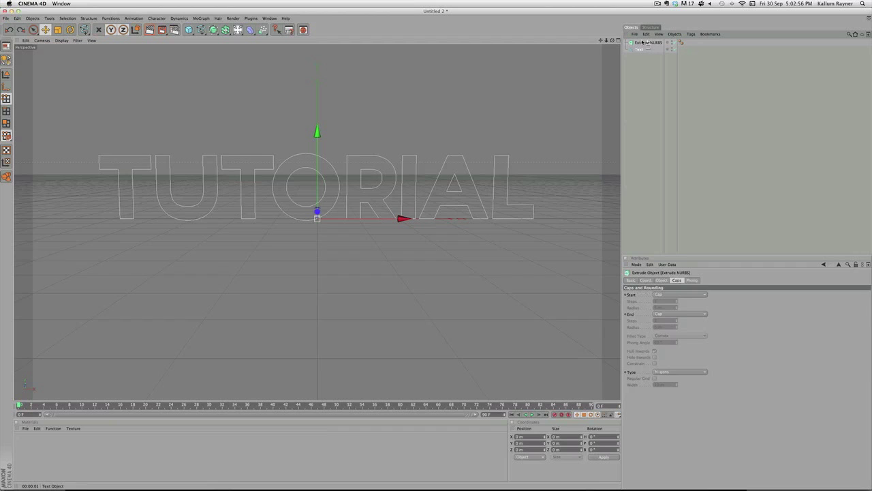
{"action": "key", "text": "ctrl+y"}
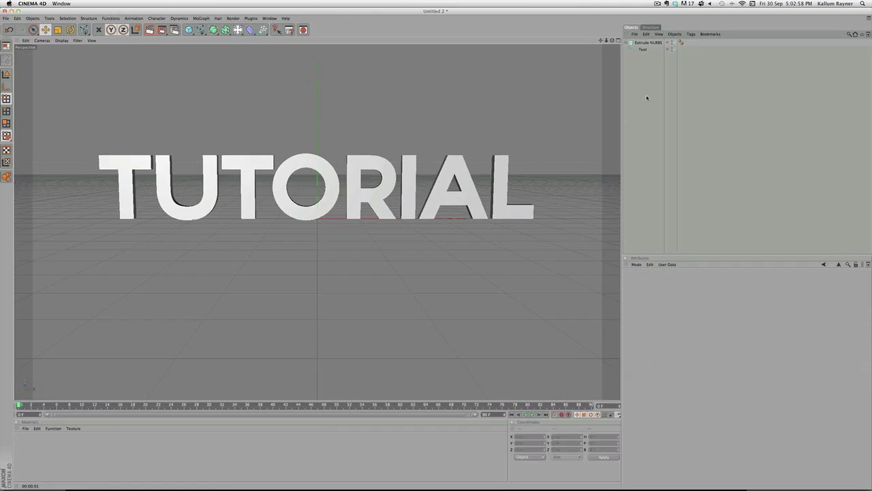
Change the start cap of the Extrude NURBS to Fillet Cap
{"action": "left_click", "coordinate": [645, 43]}
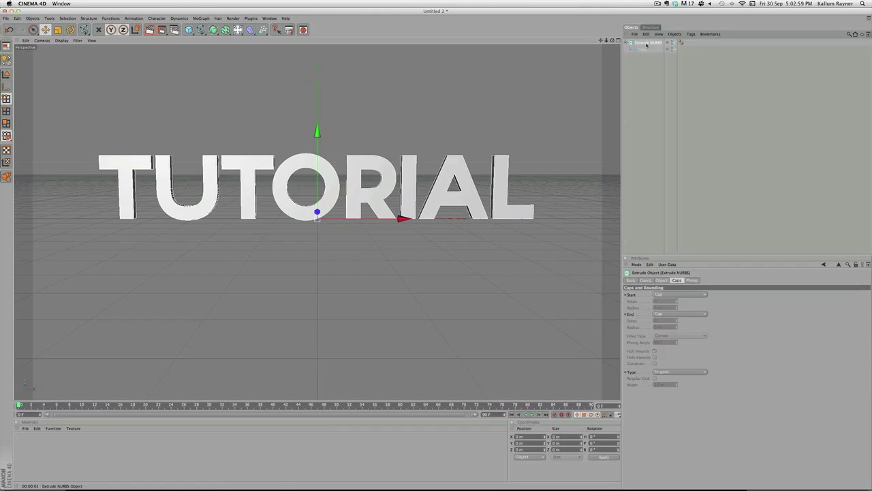
{"action": "left_click", "coordinate": [663, 295]}
{"action": "left_click", "coordinate": [774, 328]}
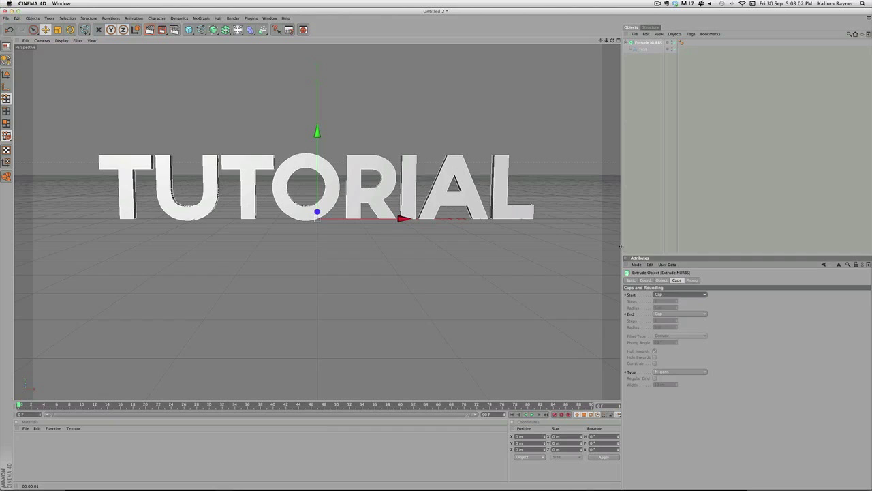
{"action": "left_click", "coordinate": [685, 295]}
{"action": "left_click", "coordinate": [687, 170]}
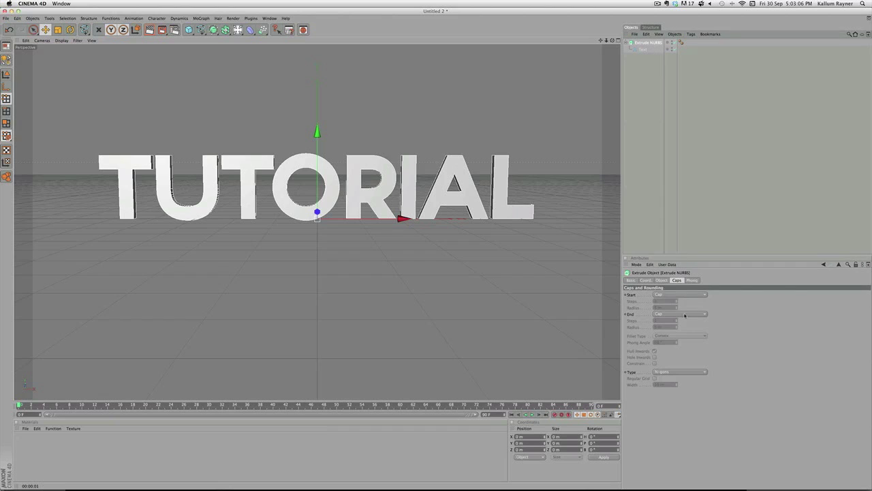
{"action": "left_click", "coordinate": [671, 296]}
{"action": "left_click", "coordinate": [671, 320]}
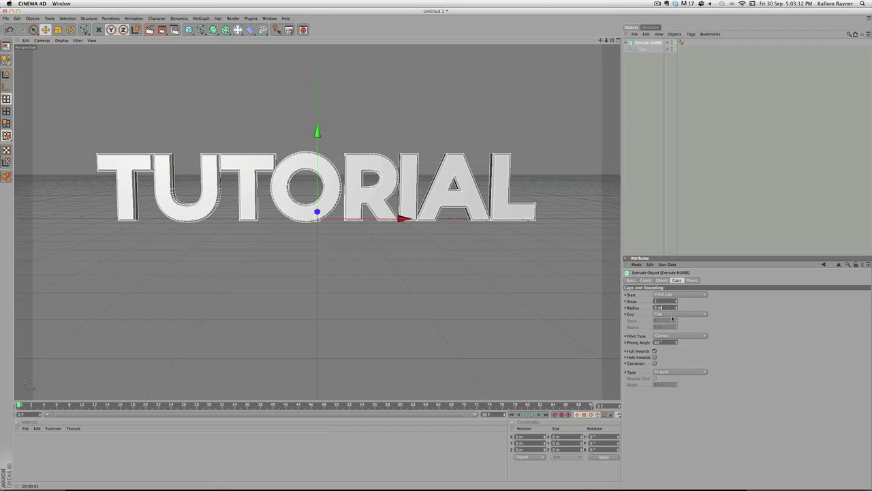
Give the start fillet a 3 m radius and 38 steps, and render a preview of the view
{"action": "key", "text": "Down"}
{"action": "key", "text": "Down"}
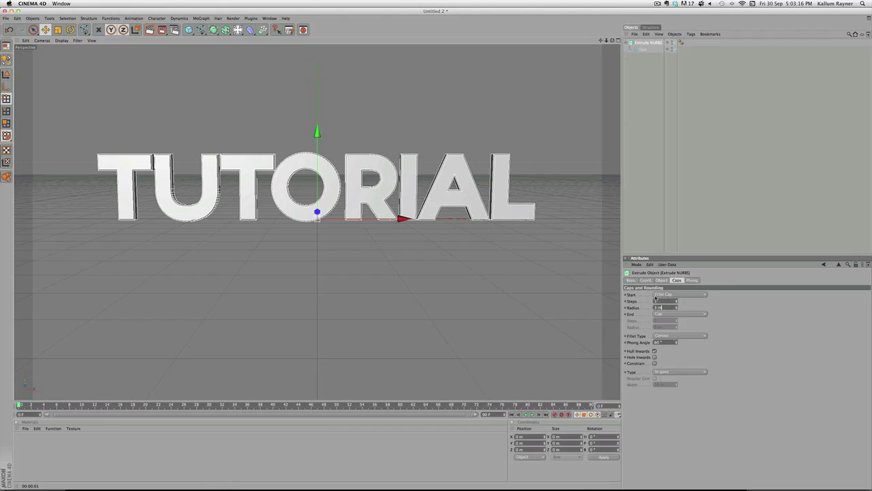
{"action": "type", "text": "20"}
{"action": "key", "text": "Return"}
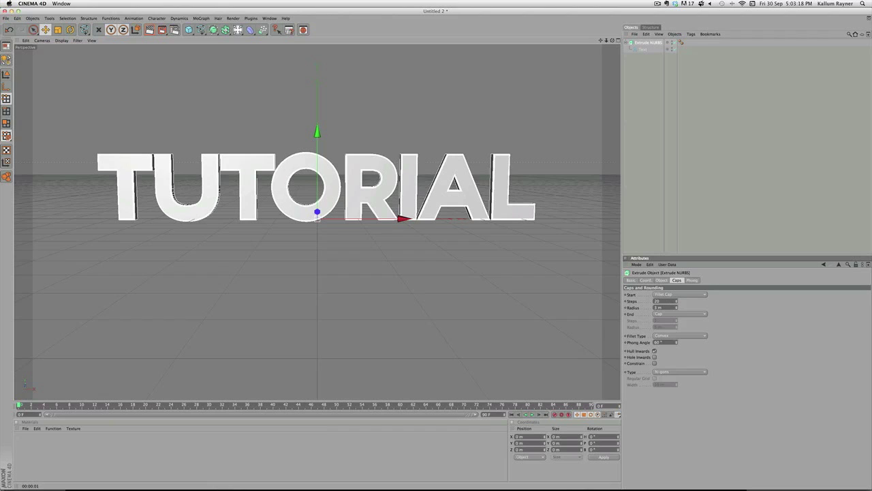
{"action": "left_click_drag", "start_coordinate": [676, 301], "coordinate": [676, 315]}
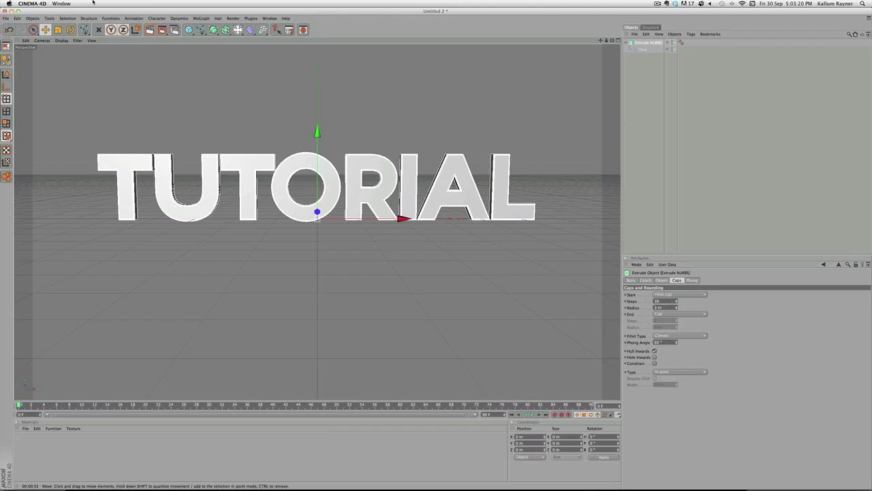
{"action": "key", "text": "super+r"}
{"action": "left_click", "coordinate": [648, 210]}
Set the Z movement of the Extrude NURBS to 200 m to deepen the letters
{"action": "left_click", "coordinate": [648, 42]}
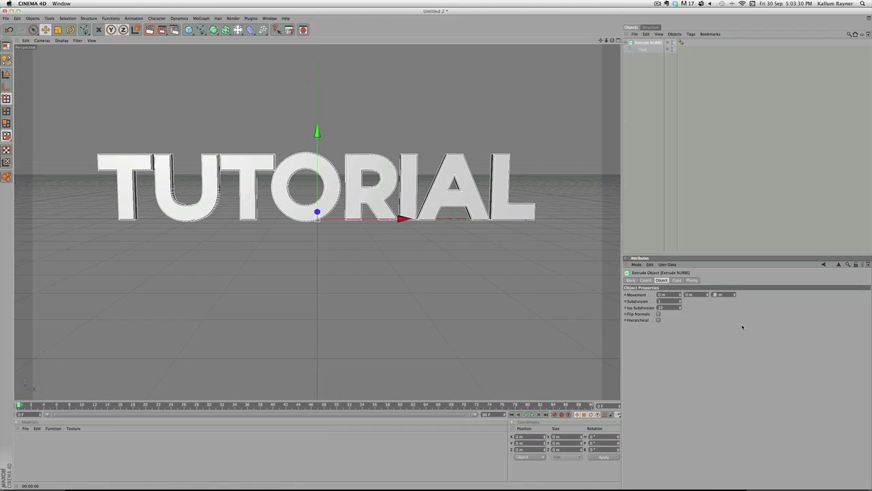
{"action": "type", "text": "0"}
{"action": "key", "text": "Return"}
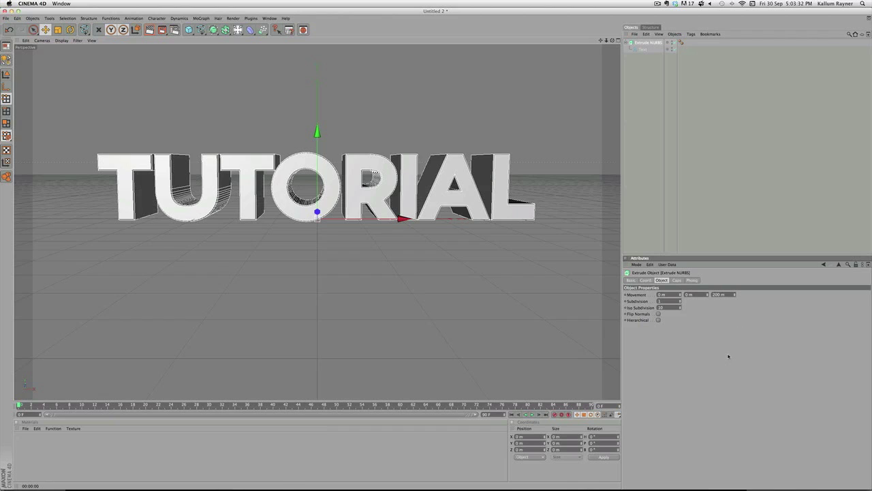
{"action": "left_click", "coordinate": [706, 156]}
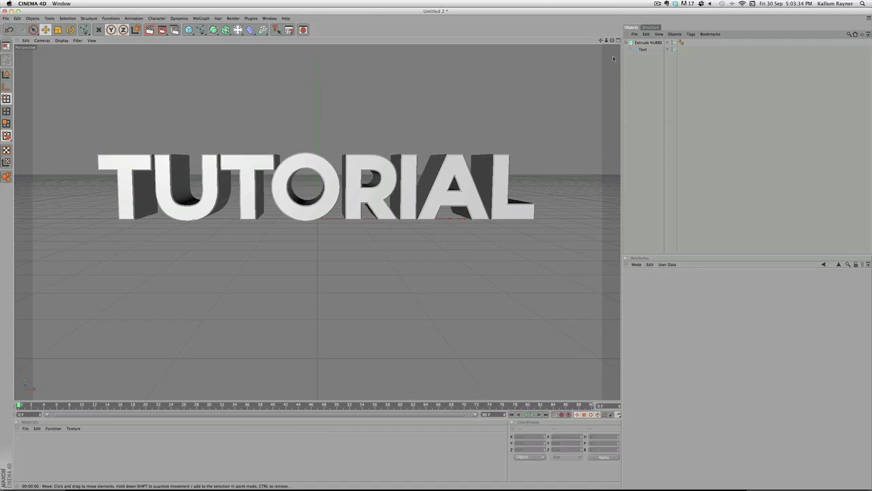
Duplicate the Extrude NURBS together with its text spline
{"action": "left_click", "coordinate": [645, 43]}
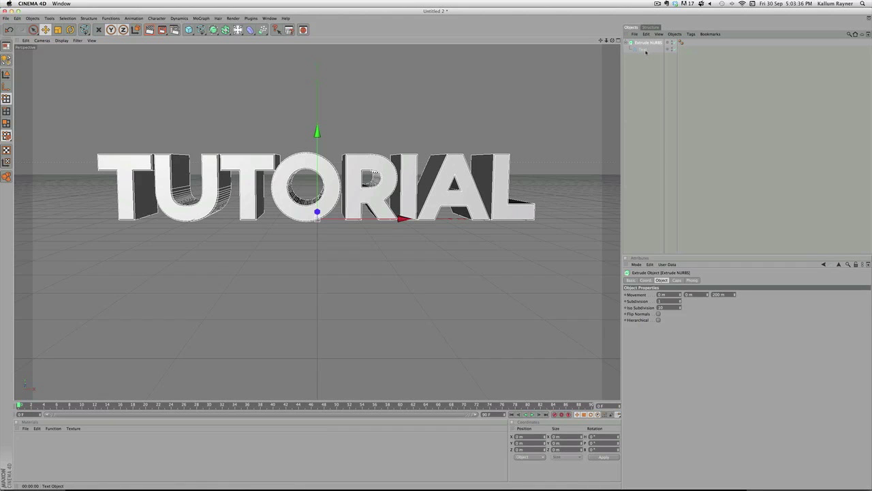
{"action": "key", "text": "super+c"}
{"action": "key", "text": "super+v"}
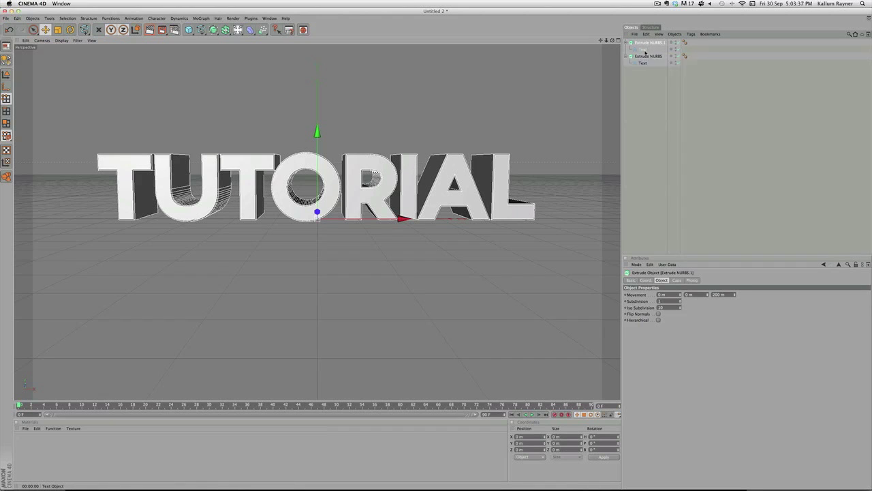
On the original Extrude NURBS, set the start to Cap and the end to Fillet Cap with an 11 m radius
{"action": "left_click", "coordinate": [645, 56]}
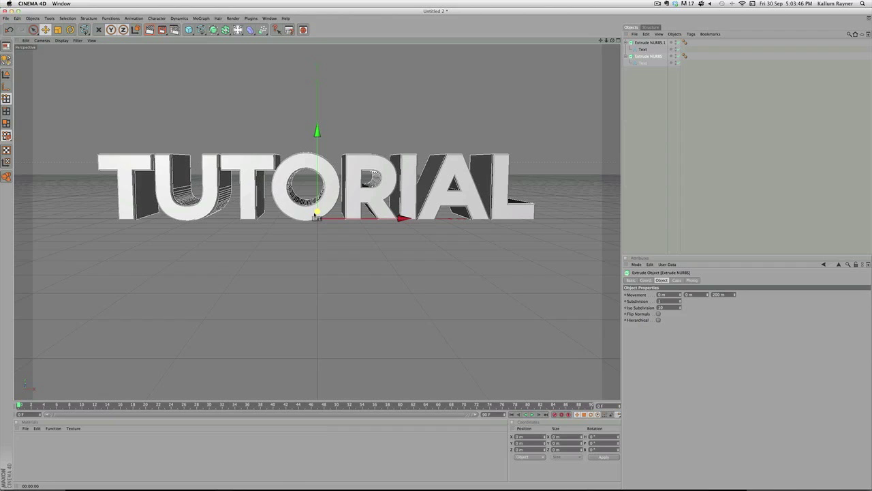
{"action": "left_click", "coordinate": [677, 280]}
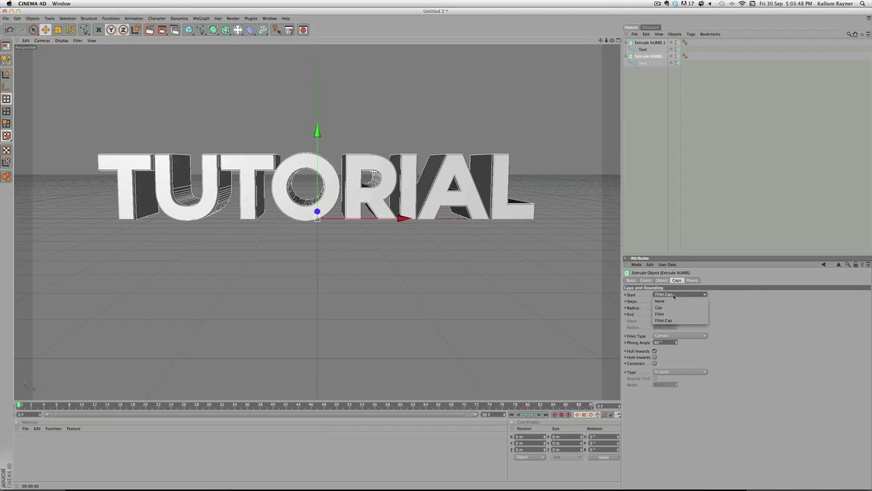
{"action": "left_click", "coordinate": [668, 314]}
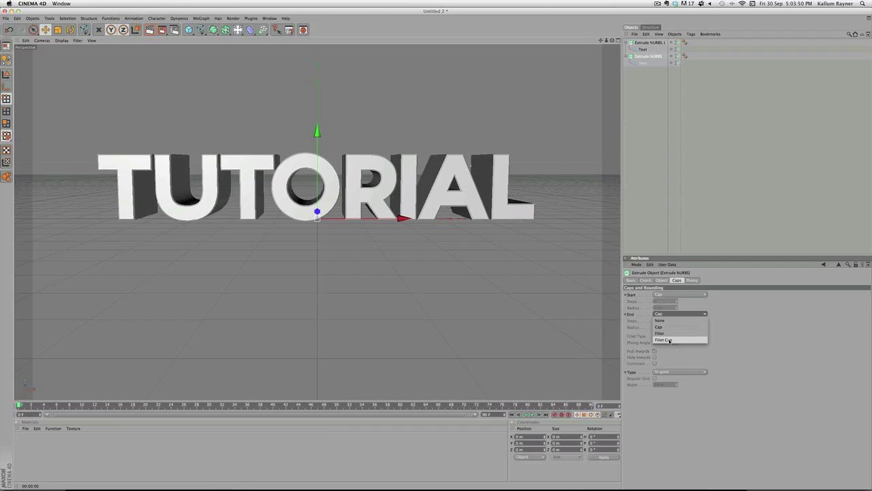
{"action": "left_click", "coordinate": [671, 342]}
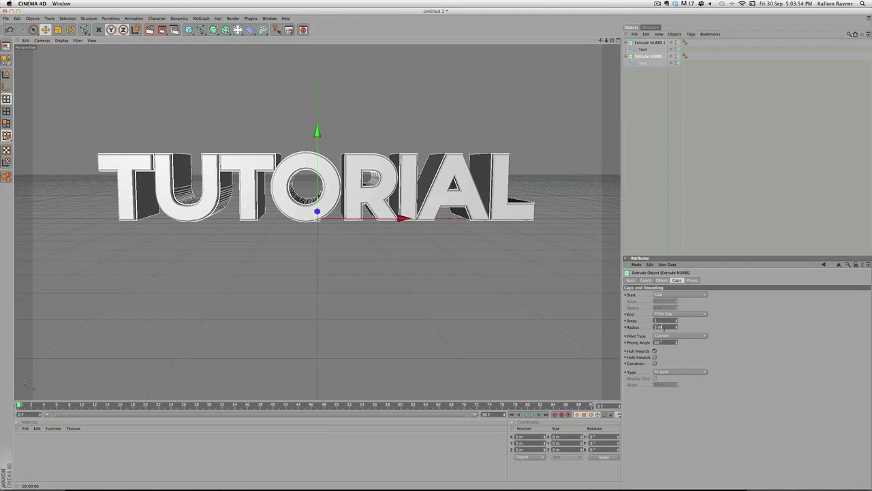
{"action": "scroll", "coordinate": [664, 328], "scroll_direction": "up", "scroll_amount": 10}
{"action": "scroll", "coordinate": [664, 328], "scroll_direction": "down", "scroll_amount": 6}
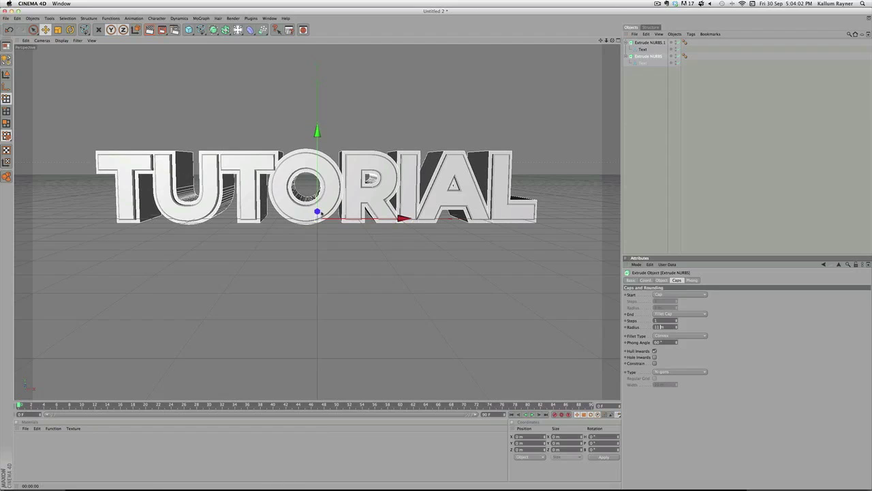
Move the original Extrude NURBS slightly back along the Z axis and render a preview of the view
{"action": "left_click", "coordinate": [317, 211]}
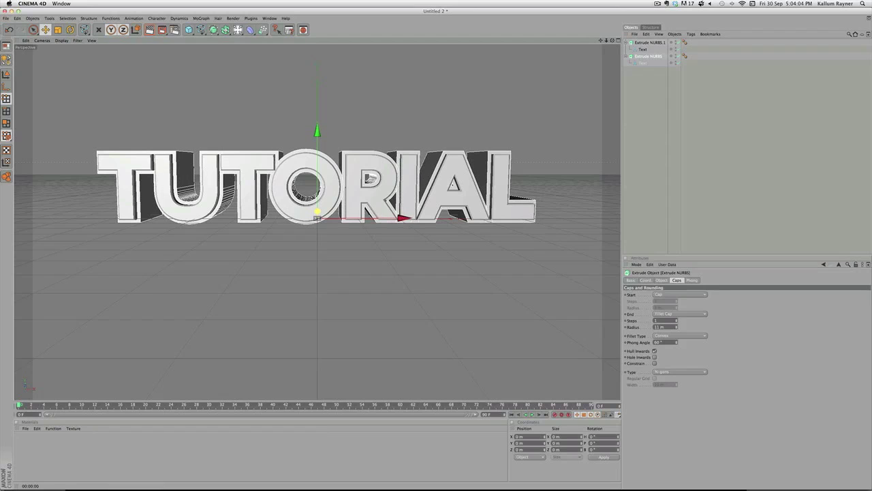
{"action": "key", "text": "ctrl+r"}
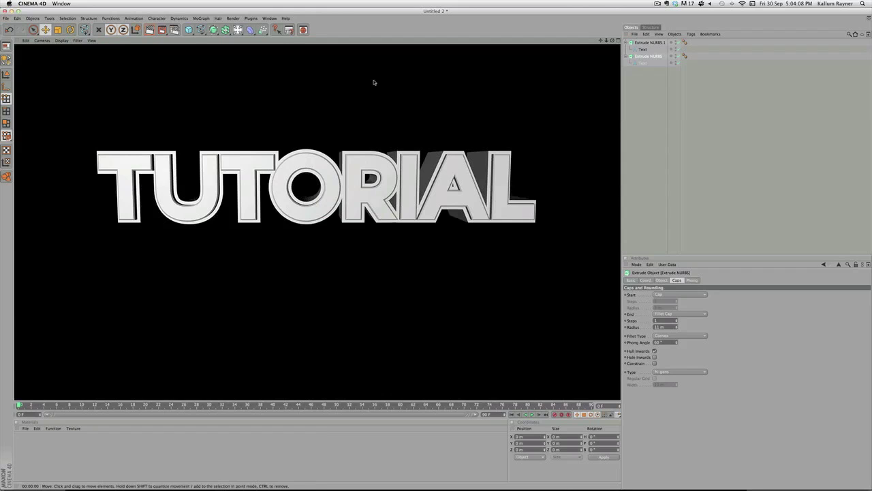
{"action": "left_click", "coordinate": [373, 82]}
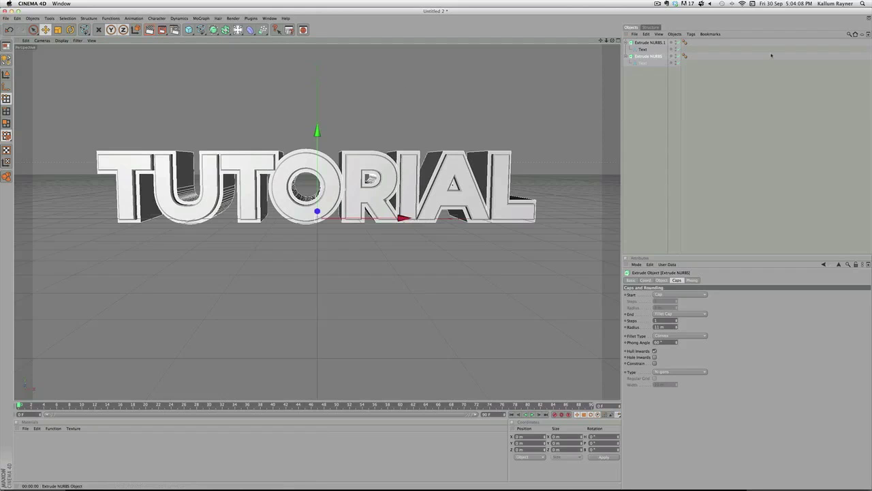
{"action": "left_click", "coordinate": [656, 138]}
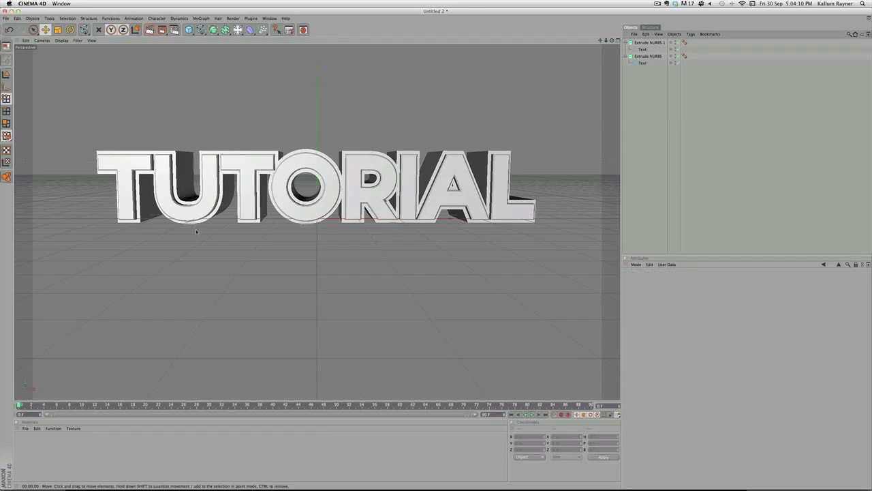
{"action": "left_click", "coordinate": [25, 428]}
{"action": "mouse_move", "coordinate": [32, 406]}
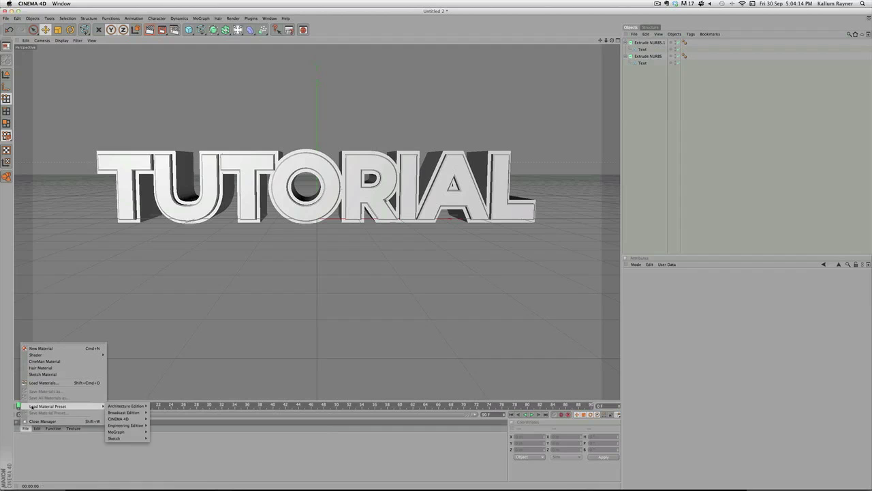
{"action": "mouse_move", "coordinate": [133, 418]}
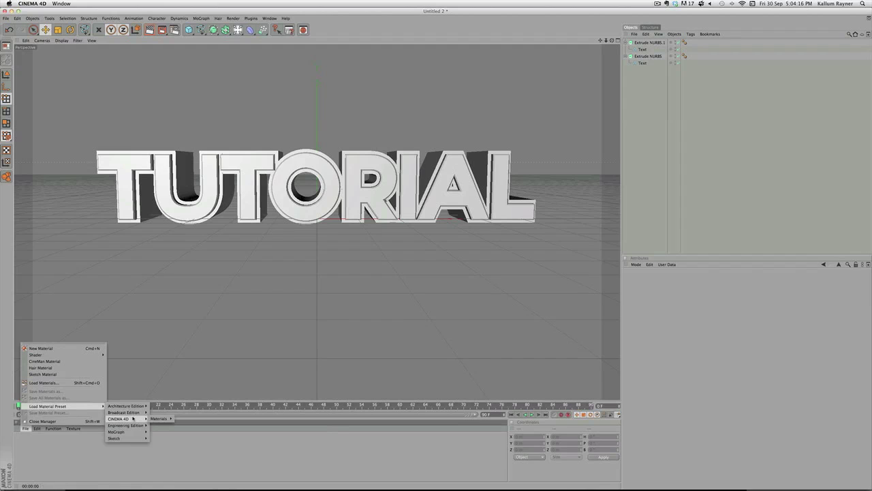
{"action": "mouse_move", "coordinate": [181, 473]}
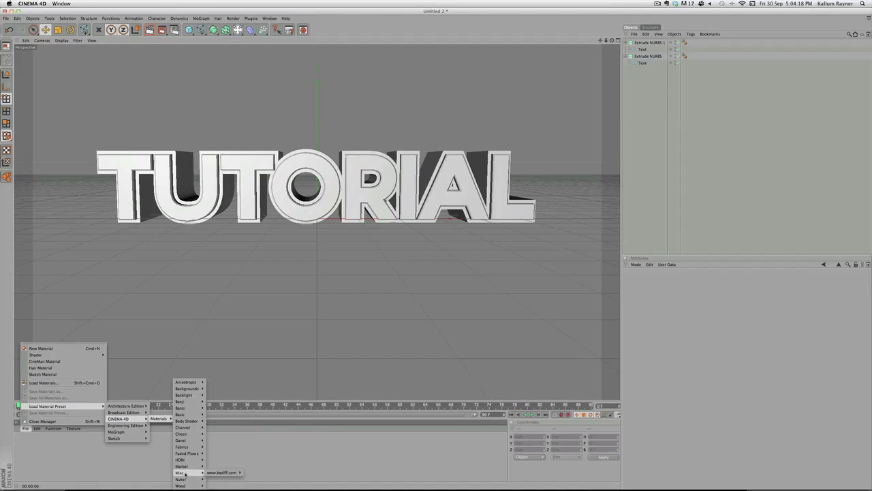
{"action": "mouse_move", "coordinate": [226, 473]}
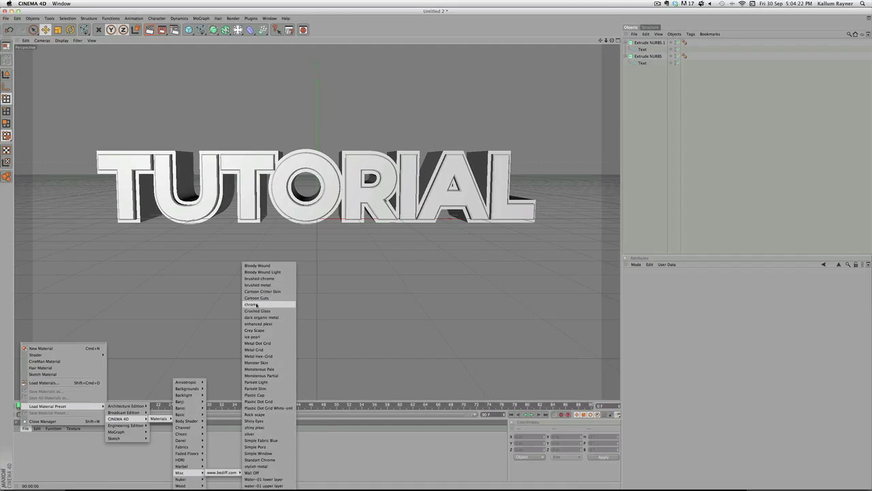
{"action": "left_click", "coordinate": [257, 308]}
{"action": "left_click", "coordinate": [25, 428]}
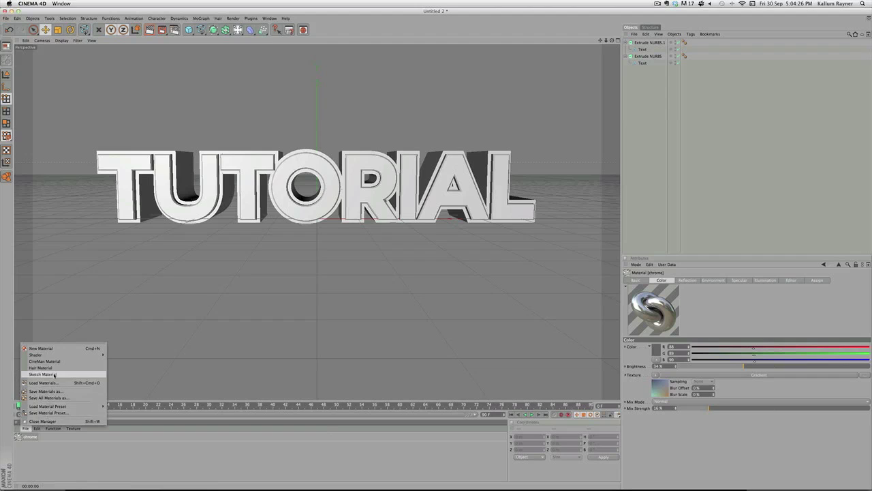
{"action": "mouse_move", "coordinate": [68, 406]}
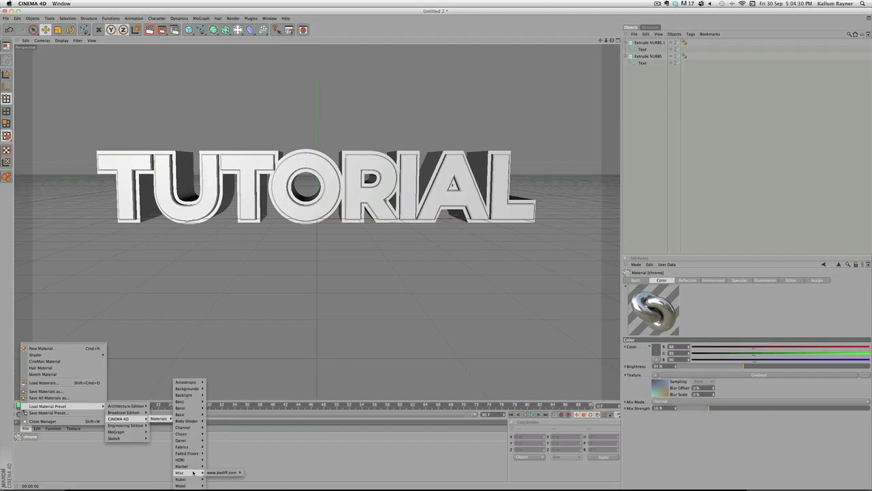
{"action": "mouse_move", "coordinate": [191, 472]}
{"action": "mouse_move", "coordinate": [240, 472]}
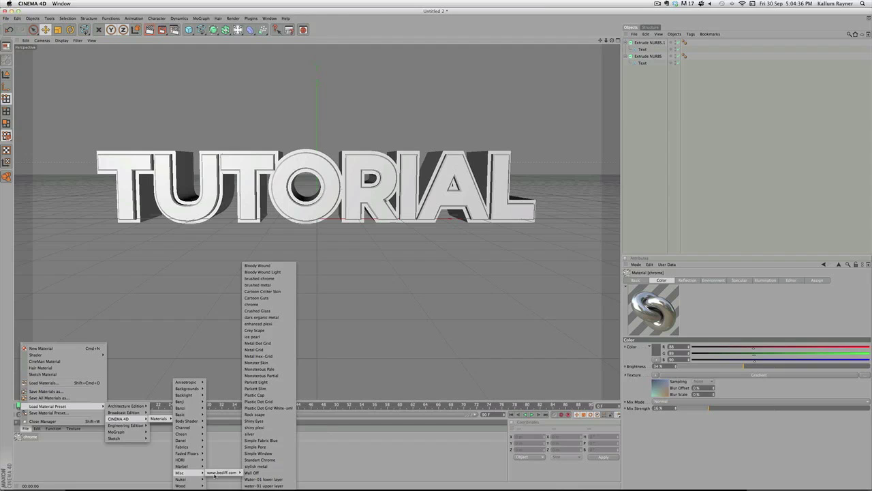
{"action": "left_click", "coordinate": [226, 475]}
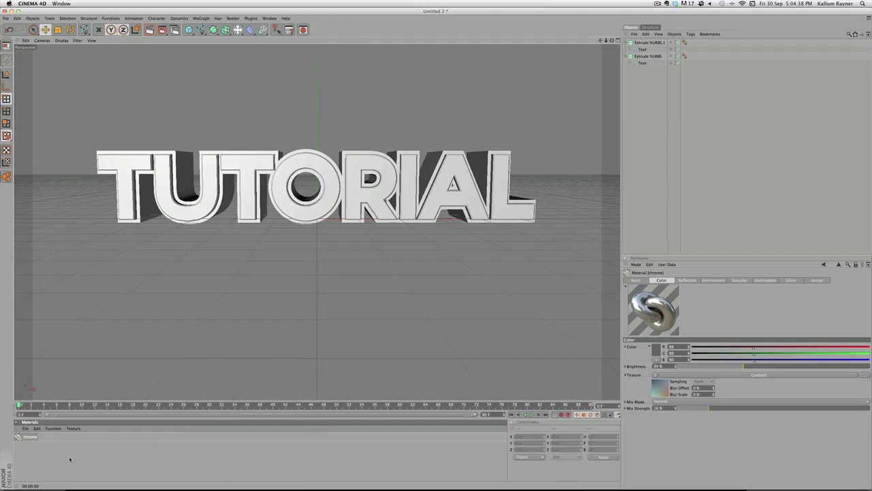
{"action": "left_click", "coordinate": [122, 458]}
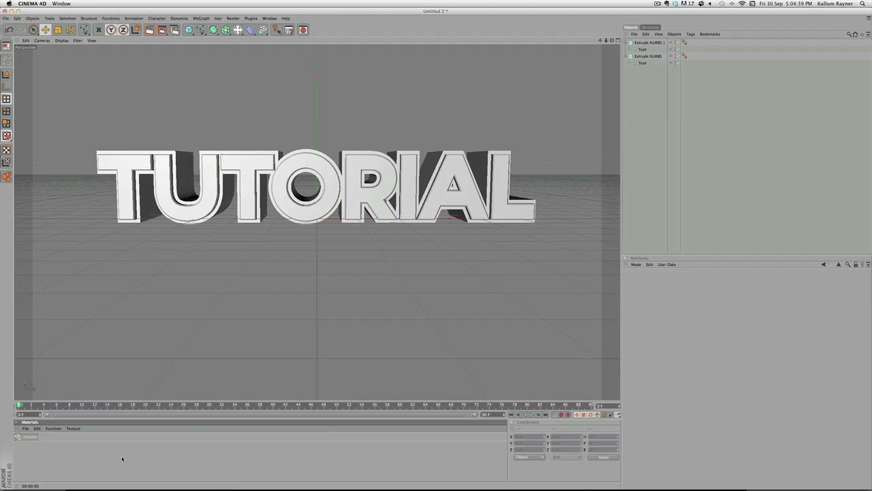
Apply the chrome material to the front text object, Extrude NURBS.1
{"action": "left_click", "coordinate": [20, 437]}
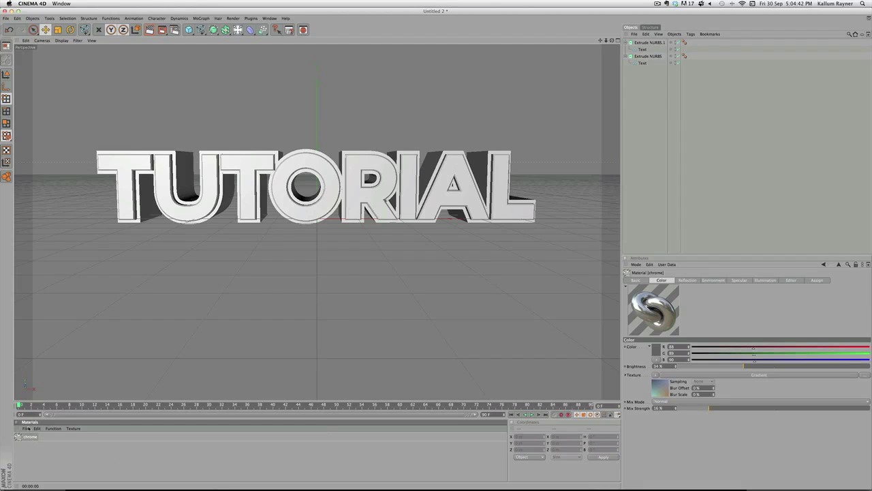
{"action": "left_click", "coordinate": [25, 428]}
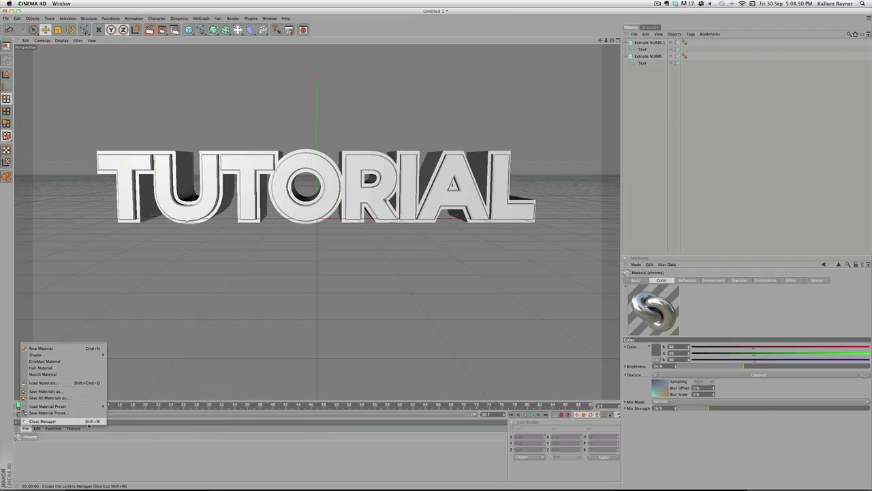
{"action": "left_click", "coordinate": [44, 460]}
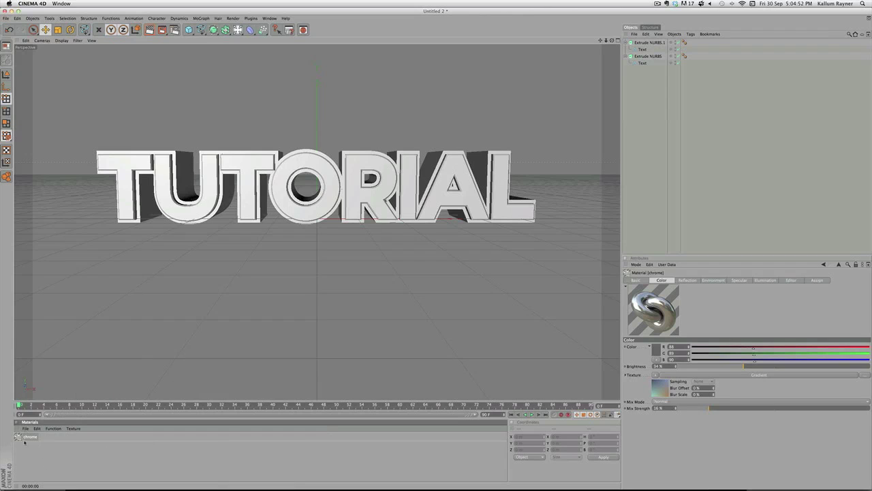
{"action": "left_click_drag", "start_coordinate": [30, 440], "coordinate": [651, 43]}
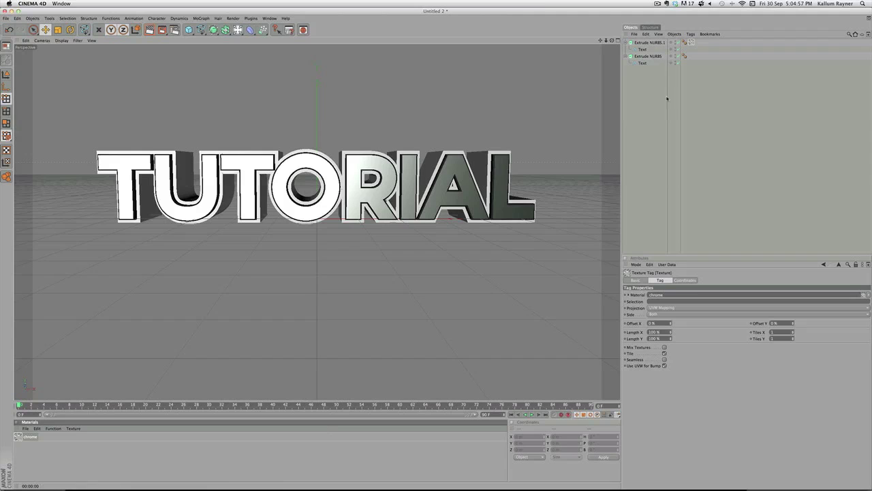
{"action": "left_click", "coordinate": [329, 273]}
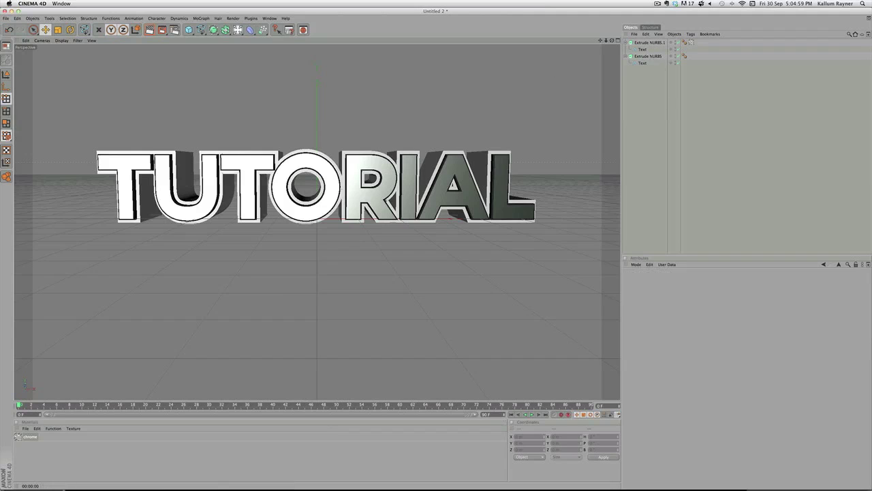
Create a new material and set its color to black
{"action": "double_click", "coordinate": [37, 463]}
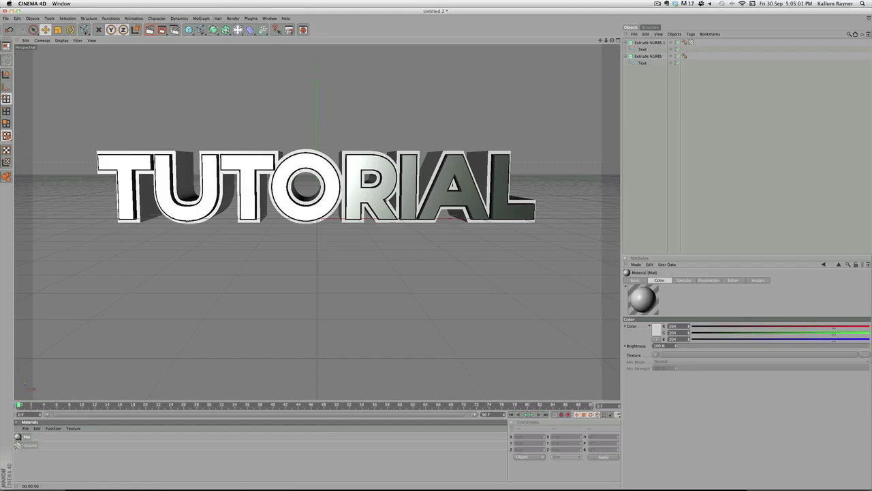
{"action": "double_click", "coordinate": [19, 437]}
{"action": "left_click", "coordinate": [127, 107]}
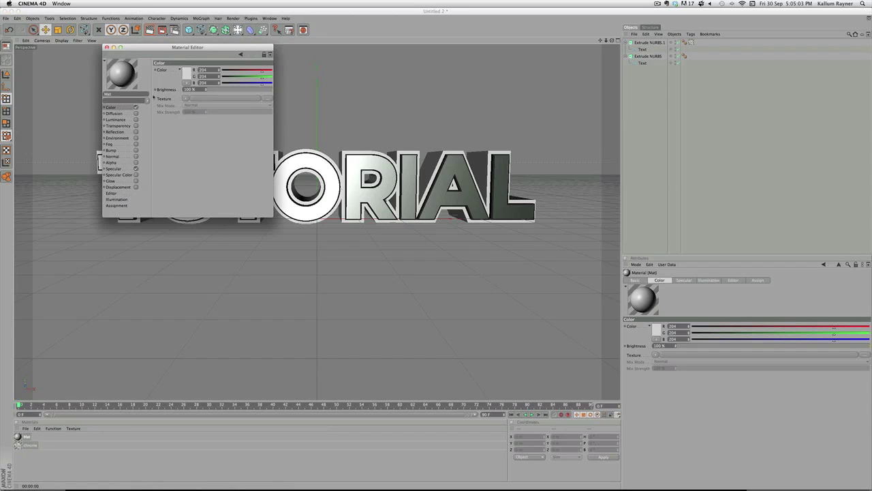
{"action": "left_click", "coordinate": [187, 74]}
{"action": "left_click", "coordinate": [160, 104]}
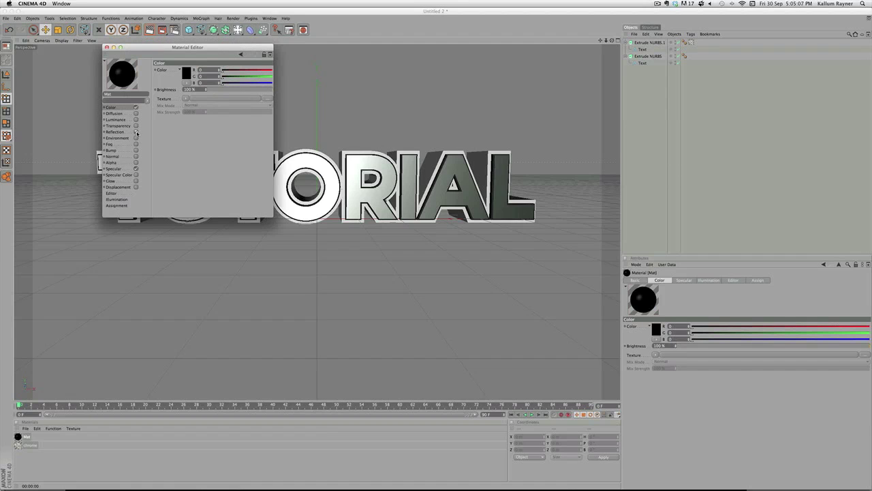
Enable reflection on the black material with a Fresnel texture, 52% brightness and 21% mix strength
{"action": "left_click", "coordinate": [136, 133]}
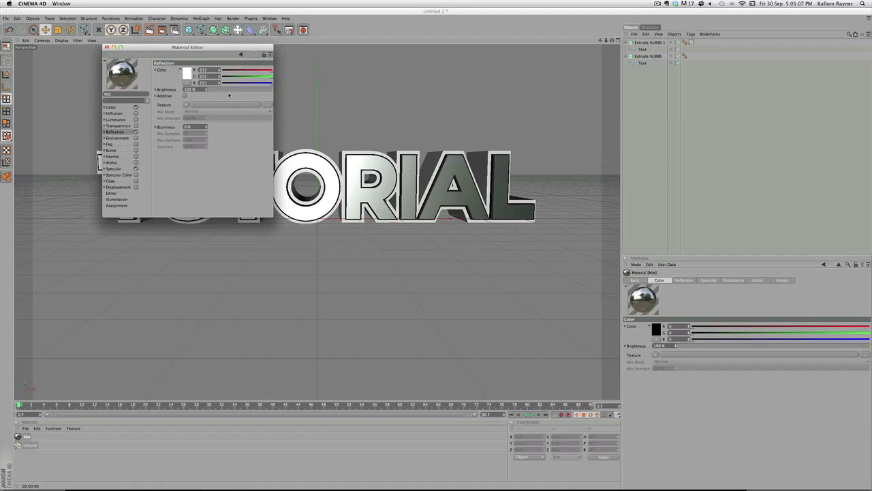
{"action": "left_click", "coordinate": [186, 105]}
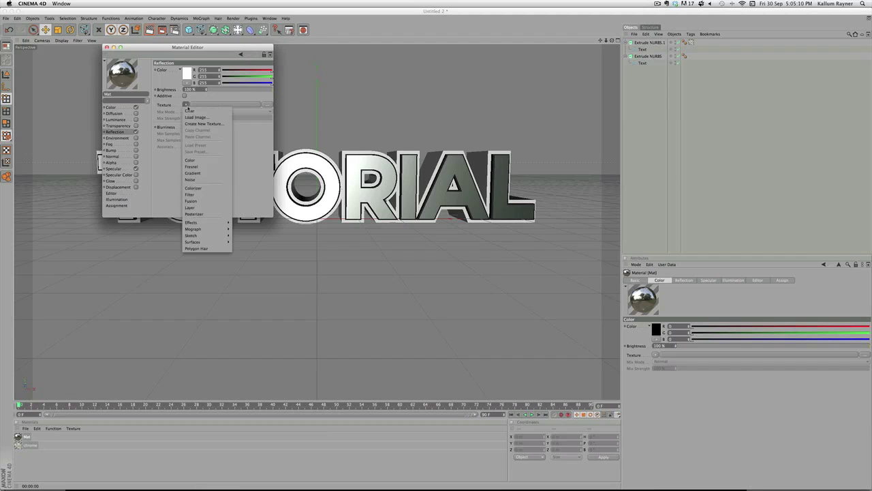
{"action": "left_click", "coordinate": [203, 167]}
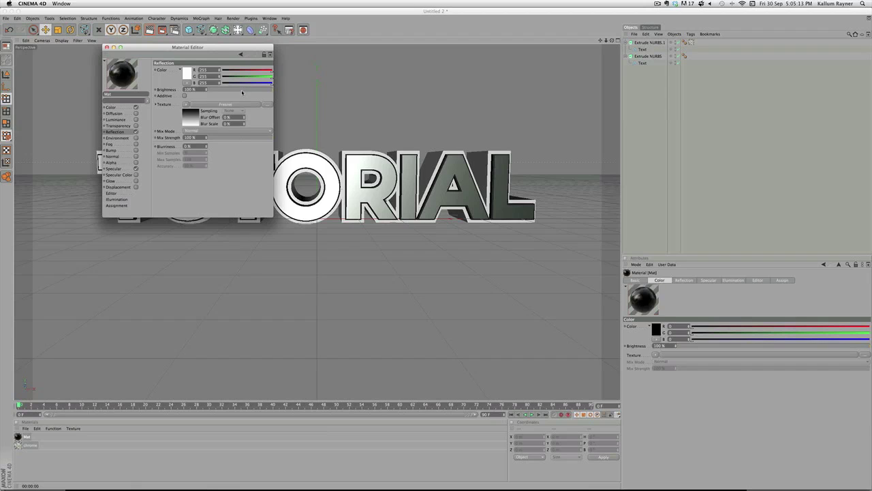
{"action": "left_click", "coordinate": [241, 90]}
{"action": "left_click", "coordinate": [222, 139]}
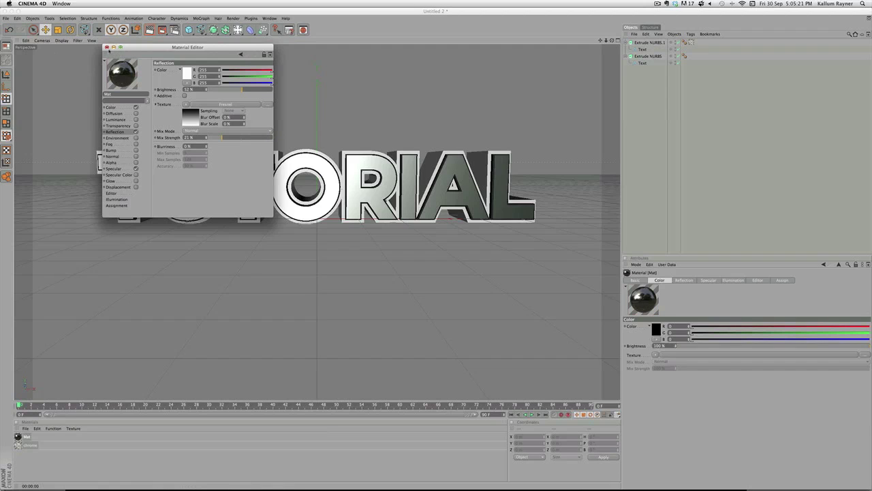
{"action": "left_click", "coordinate": [106, 48]}
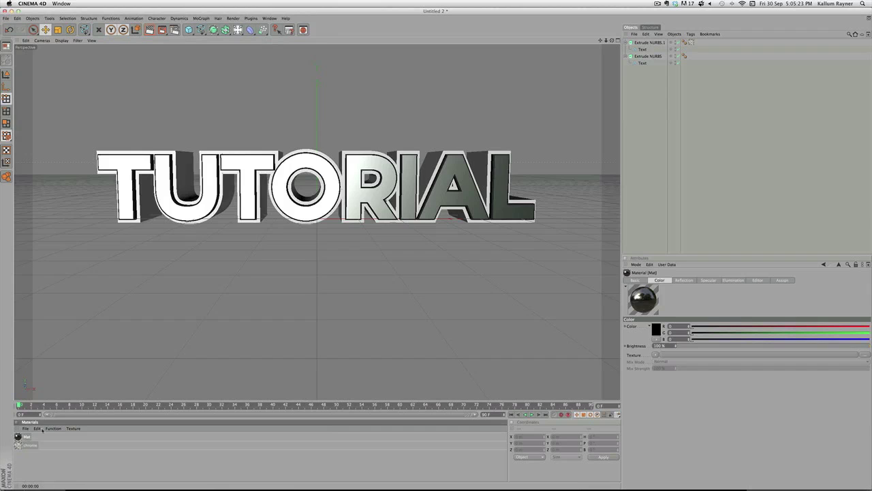
Apply the black reflective material to the original Extrude NURBS and render a preview of the view
{"action": "left_click_drag", "start_coordinate": [43, 431], "coordinate": [656, 58]}
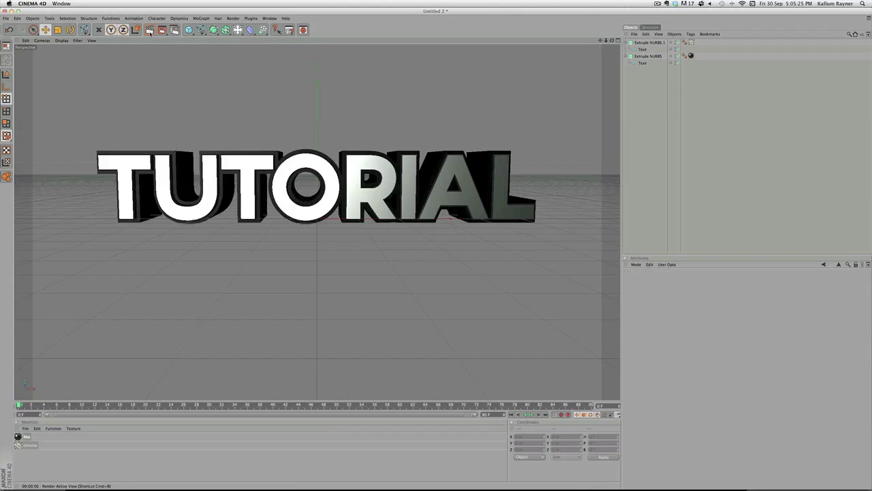
{"action": "left_click", "coordinate": [150, 32]}
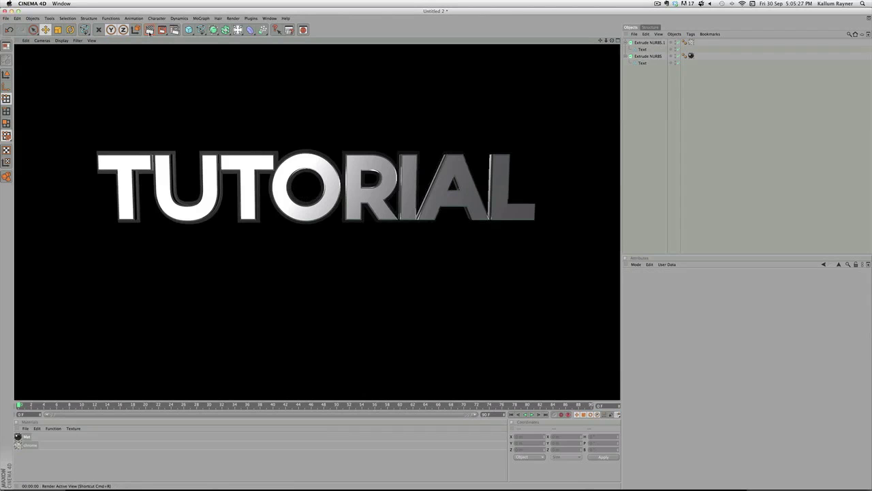
{"action": "left_click", "coordinate": [549, 128]}
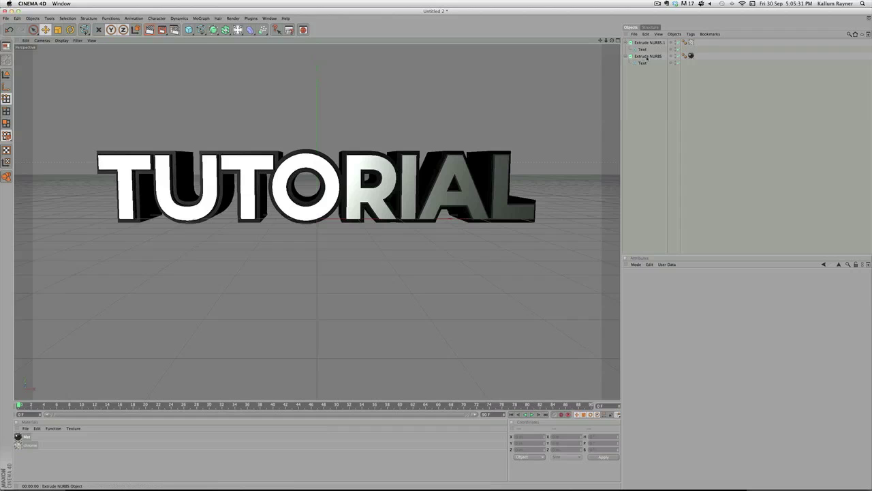
Set the start fillet radius of Extrude NURBS.1 to 4 m and the end fillet radius of the original Extrude NURBS to 9 m
{"action": "left_click", "coordinate": [648, 42]}
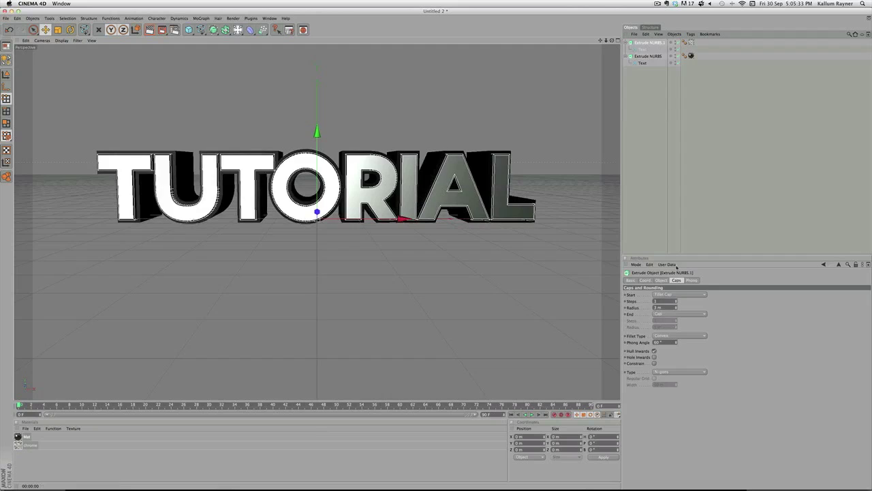
{"action": "left_click", "coordinate": [676, 306]}
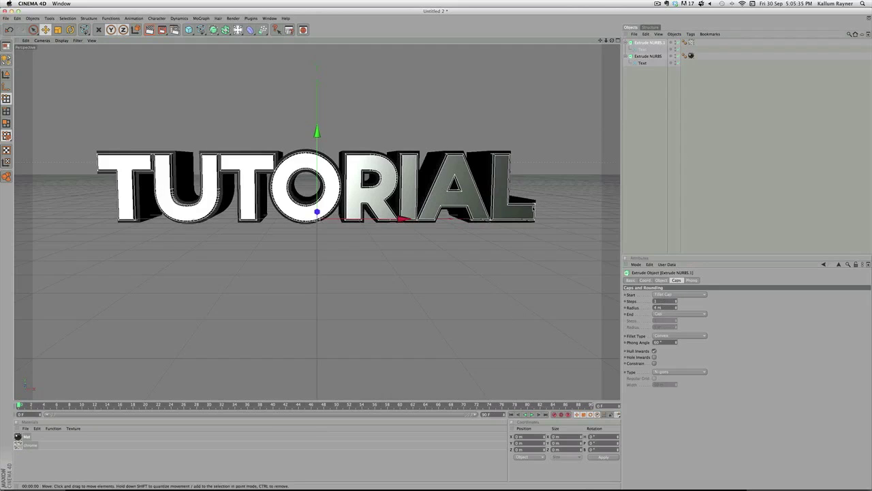
{"action": "left_click", "coordinate": [648, 55]}
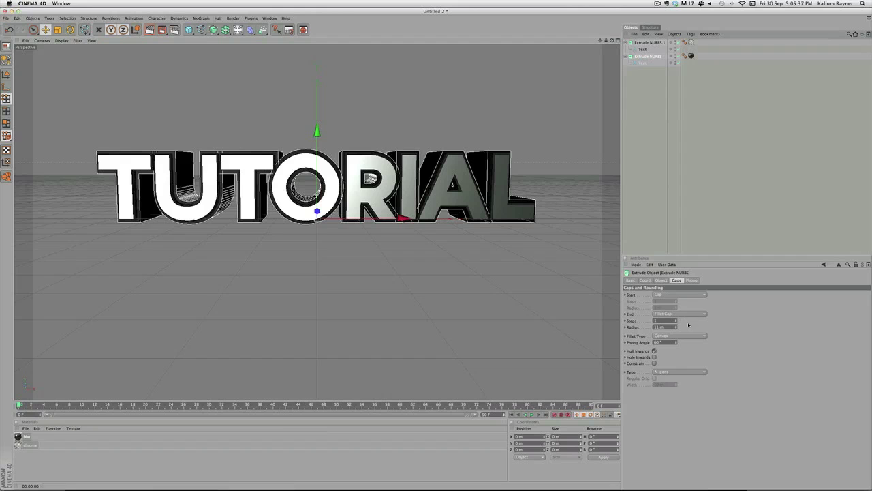
{"action": "left_click_drag", "start_coordinate": [676, 327], "coordinate": [456, 334]}
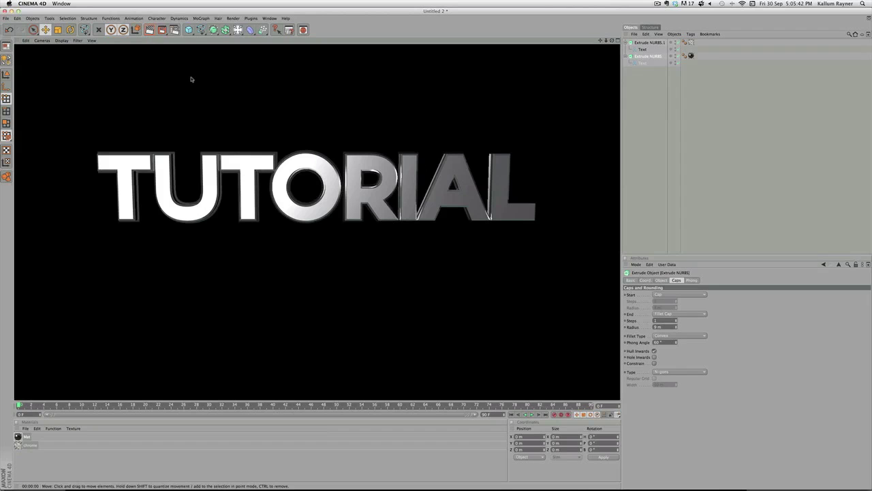
{"action": "left_click", "coordinate": [192, 79]}
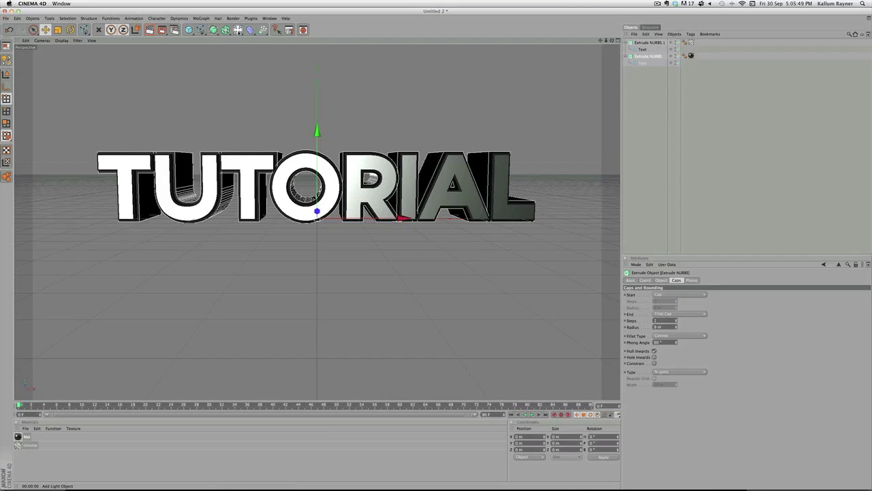
Add a light to the scene and set its shadow type to Shadow Maps (Soft)
{"action": "left_click", "coordinate": [276, 30]}
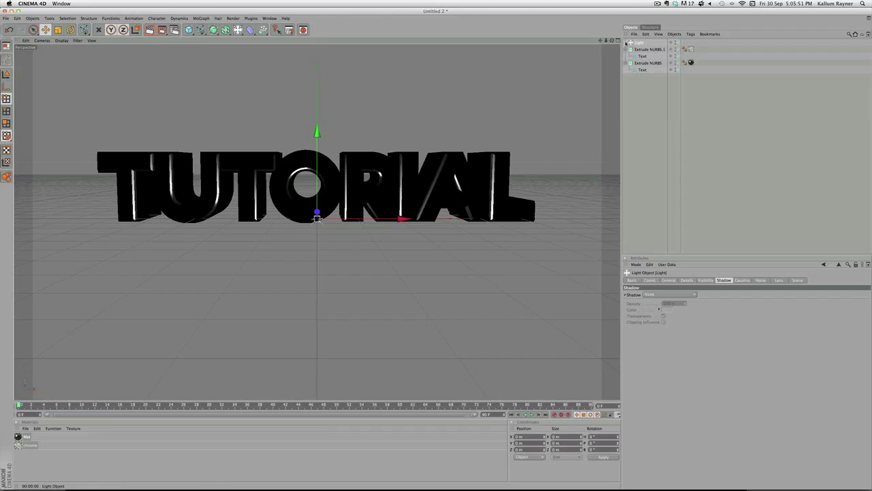
{"action": "left_click", "coordinate": [670, 293]}
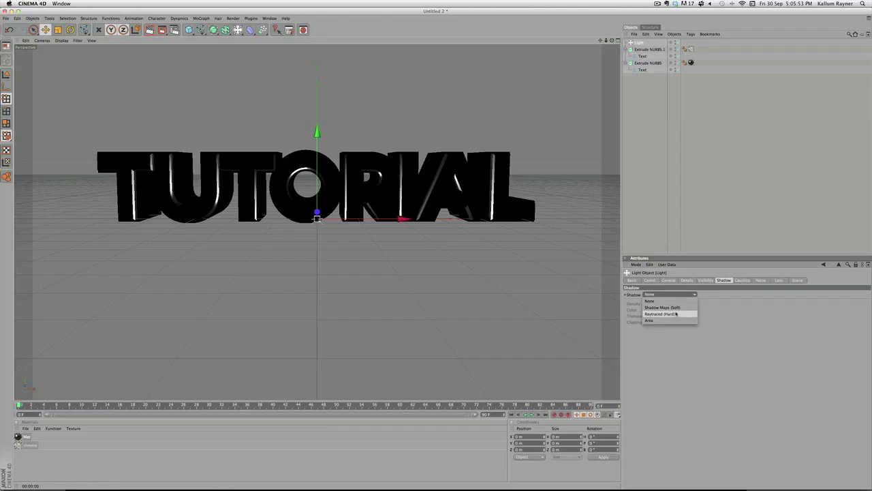
{"action": "left_click", "coordinate": [674, 308]}
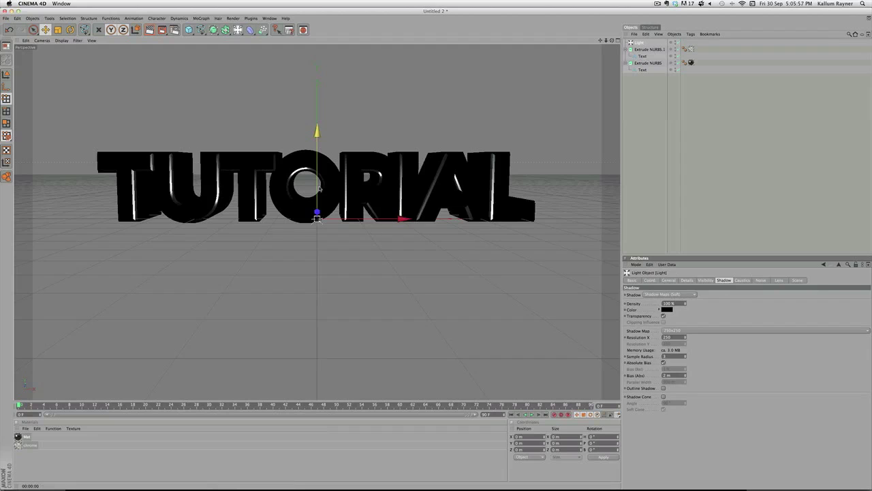
Raise the light to the middle of the text and duplicate it twice, placing one copy below the text and one above
{"action": "left_click_drag", "start_coordinate": [316, 131], "coordinate": [317, 101]}
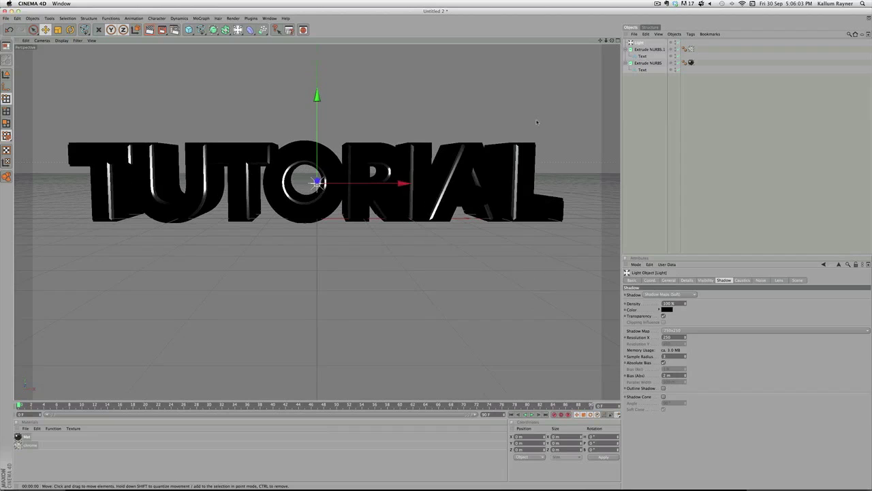
{"action": "key", "text": "super+c"}
{"action": "key", "text": "super+v"}
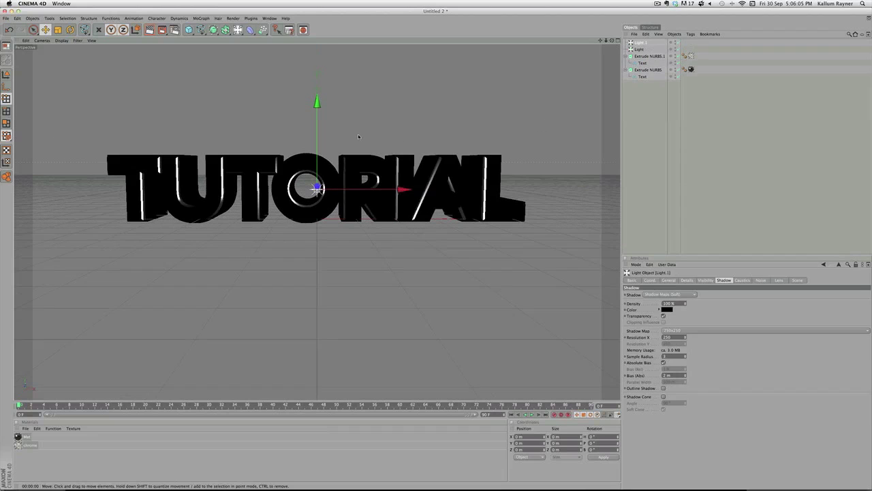
{"action": "left_click_drag", "start_coordinate": [317, 101], "coordinate": [317, 269]}
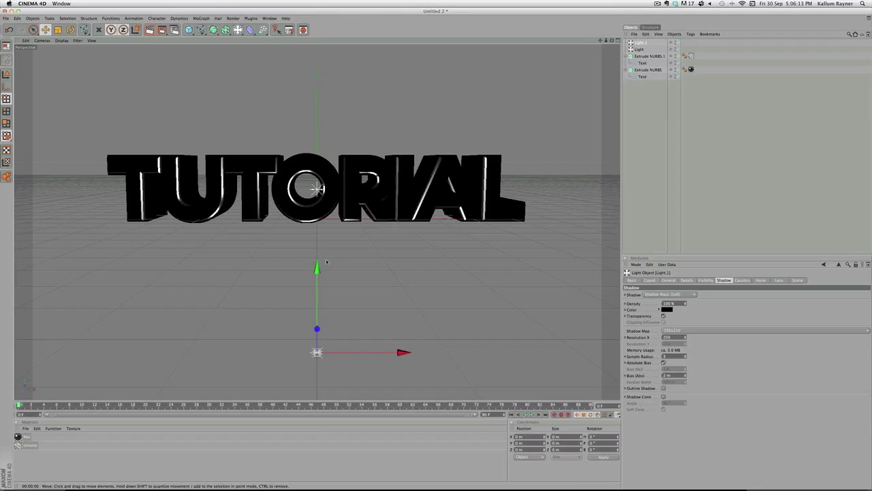
{"action": "key", "text": "super+v"}
{"action": "left_click_drag", "start_coordinate": [318, 189], "coordinate": [317, 51]}
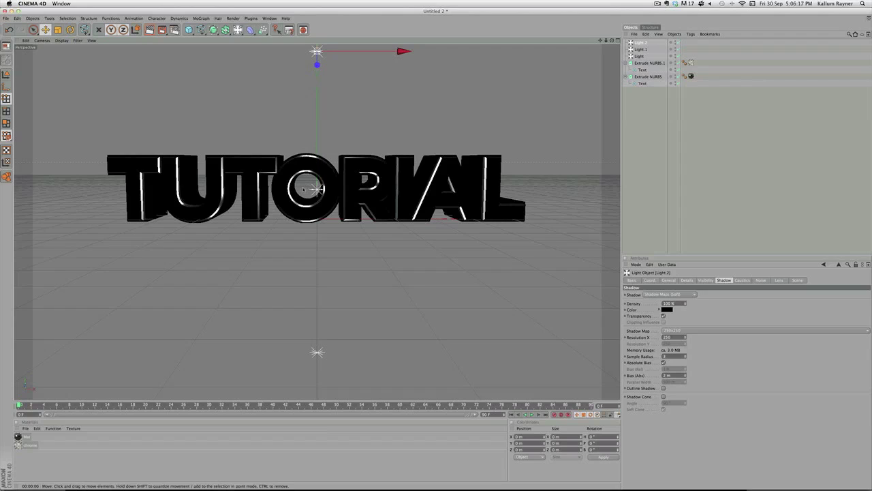
Duplicate the light twice more, placing one copy beyond the right end of the text and one beyond the left end
{"action": "key", "text": "ctrl+v"}
{"action": "left_click_drag", "start_coordinate": [379, 52], "coordinate": [653, 52]}
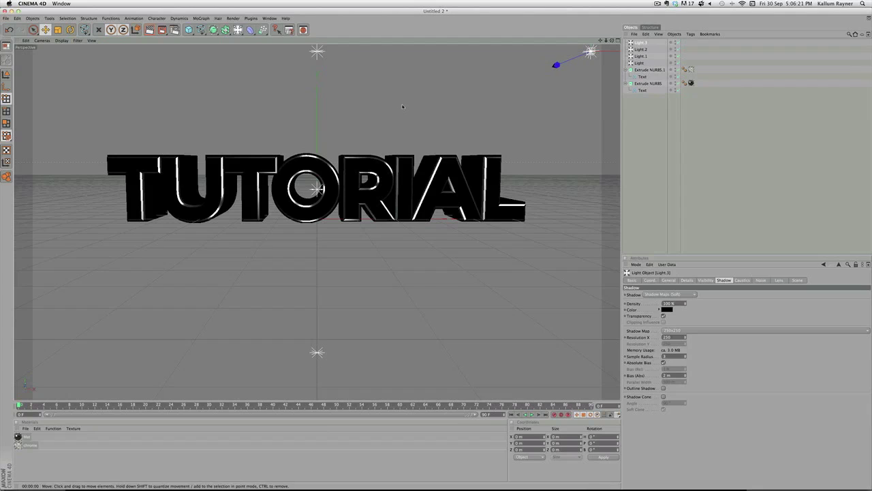
{"action": "scroll", "coordinate": [408, 105], "scroll_direction": "down", "scroll_amount": 2}
{"action": "left_click_drag", "start_coordinate": [568, 57], "coordinate": [625, 199]}
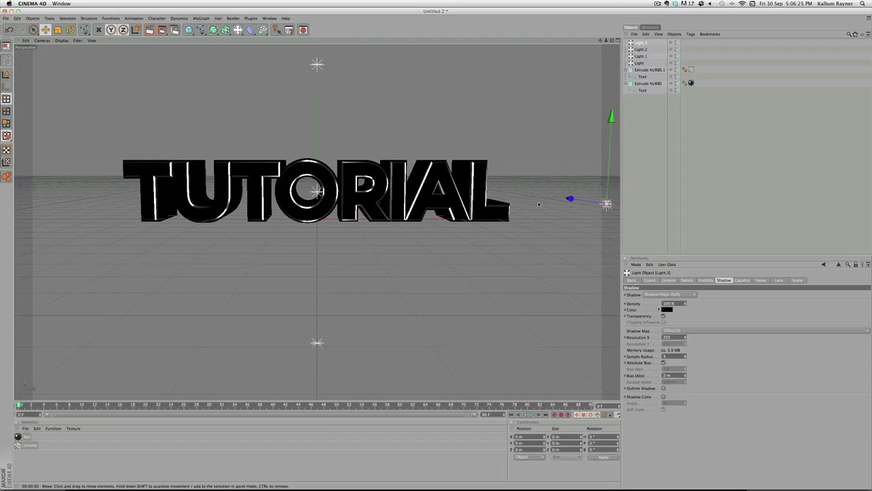
{"action": "key", "text": "super+c"}
{"action": "key", "text": "super+v"}
{"action": "left_click_drag", "start_coordinate": [607, 203], "coordinate": [39, 203]}
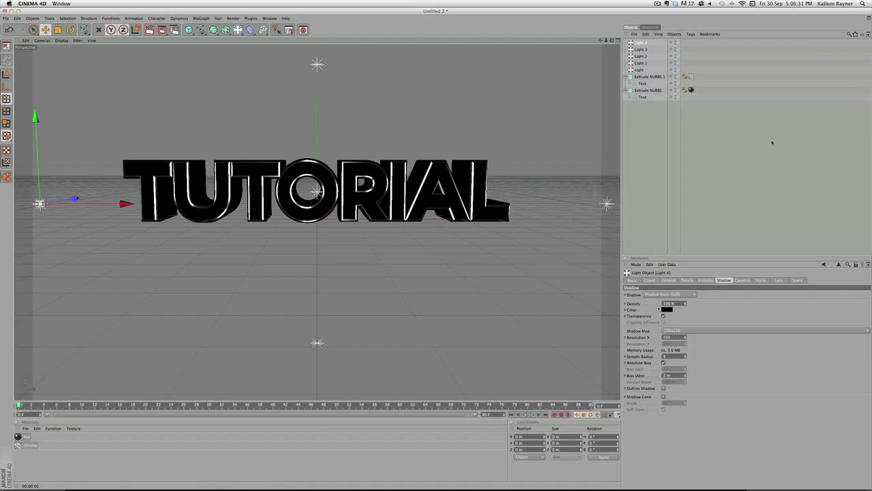
Duplicate the central light and move the copy forward in front of the text
{"action": "left_click", "coordinate": [639, 70]}
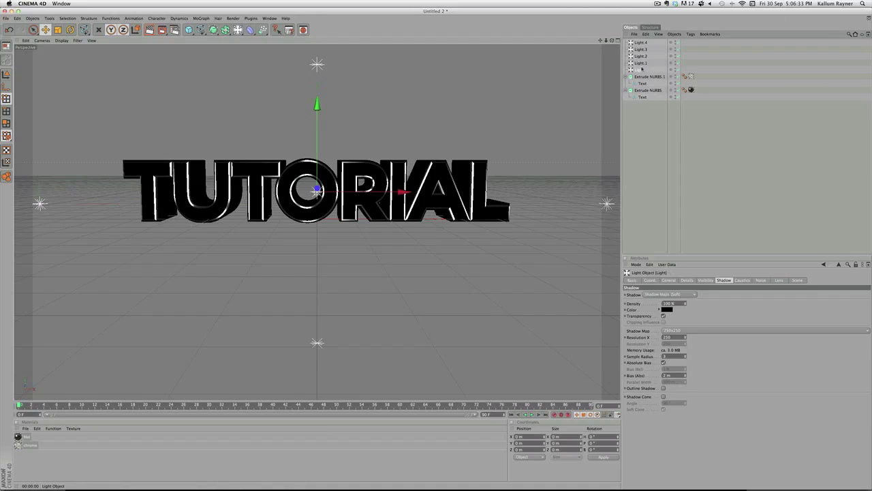
{"action": "key", "text": "super+v"}
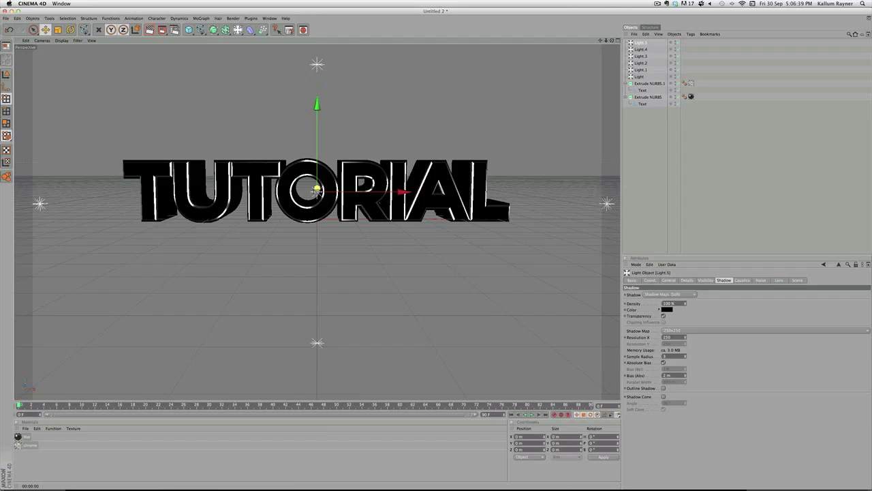
{"action": "left_click_drag", "start_coordinate": [318, 191], "coordinate": [317, 271]}
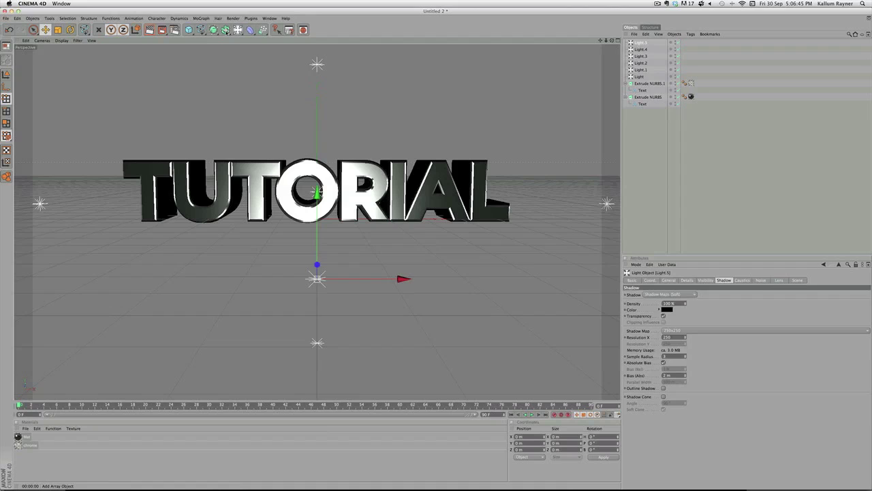
Nest the front light in a new Array with a radius of about 626 m, lower the array below the text and preview the render
{"action": "left_click", "coordinate": [226, 30]}
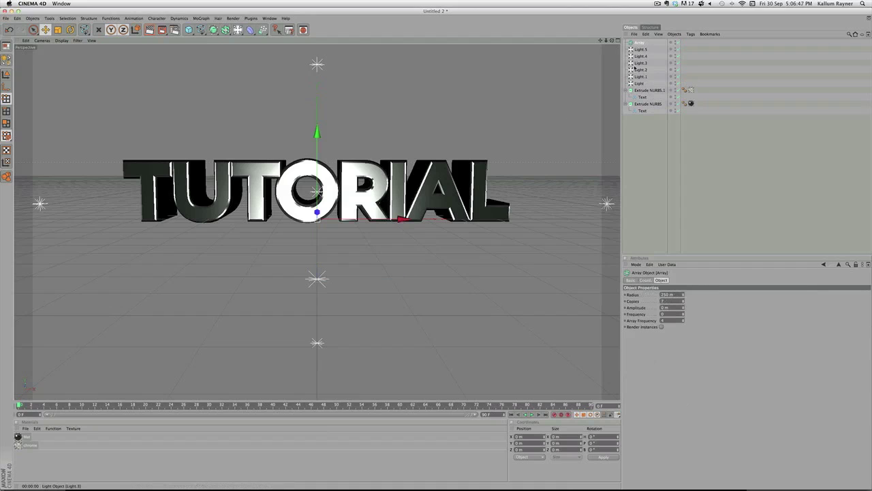
{"action": "left_click_drag", "start_coordinate": [644, 51], "coordinate": [640, 43]}
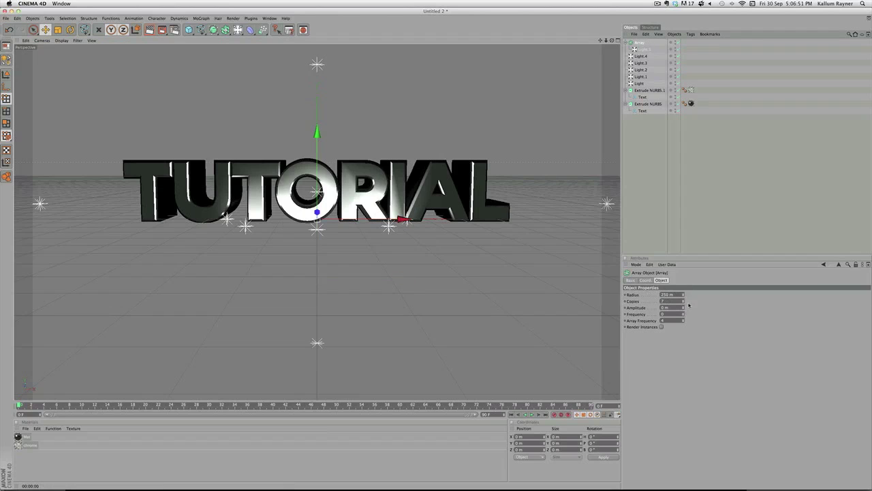
{"action": "left_click_drag", "start_coordinate": [683, 294], "coordinate": [683, 270]}
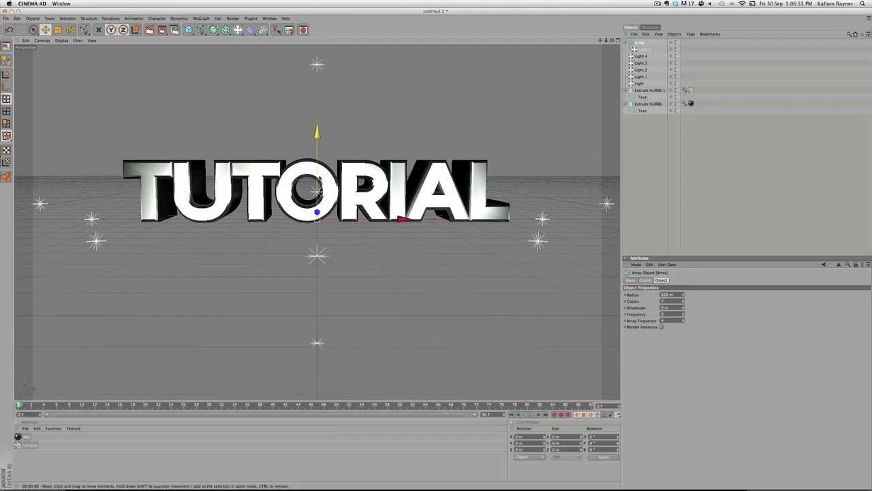
{"action": "left_click_drag", "start_coordinate": [317, 133], "coordinate": [317, 198]}
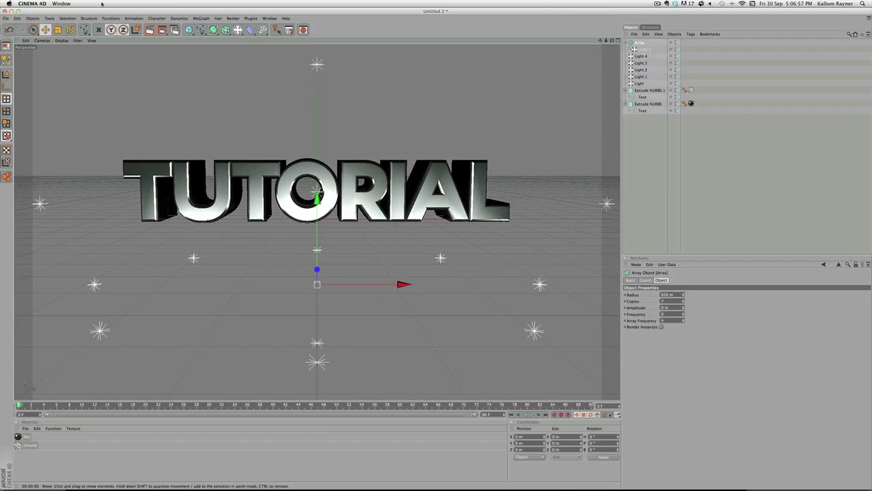
{"action": "left_click", "coordinate": [150, 30]}
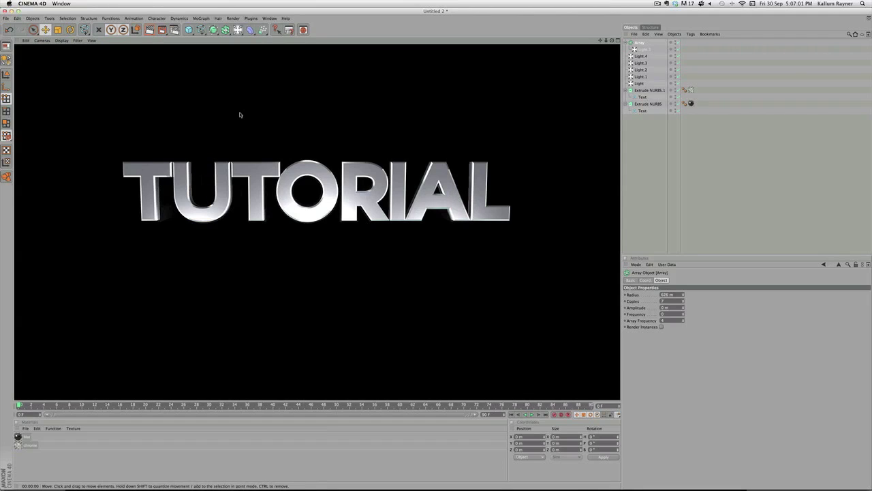
{"action": "left_click", "coordinate": [240, 114]}
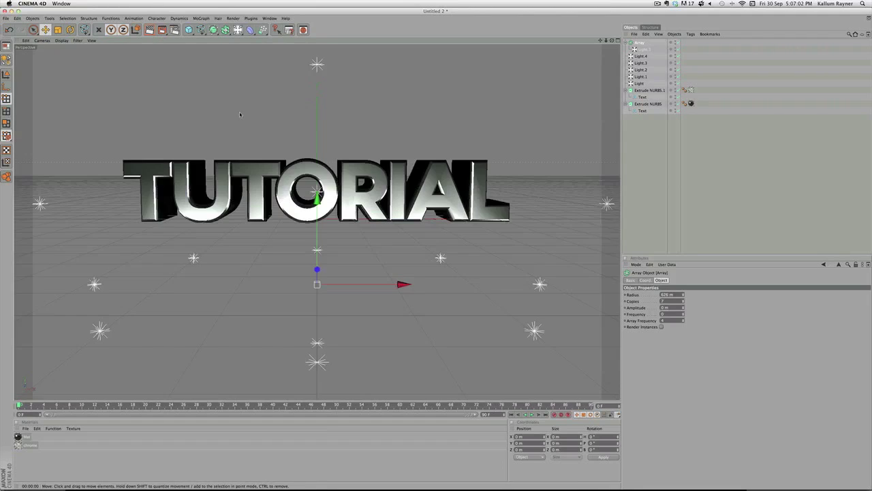
Try 100 start fillet steps on Extrude NURBS.1 and render a preview of the view
{"action": "left_click", "coordinate": [648, 90]}
{"action": "left_click", "coordinate": [659, 308]}
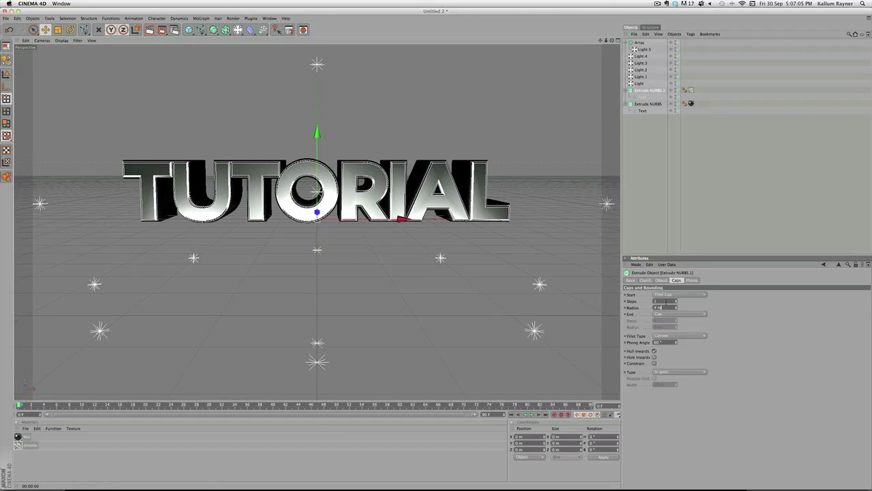
{"action": "type", "text": "100"}
{"action": "key", "text": "Return"}
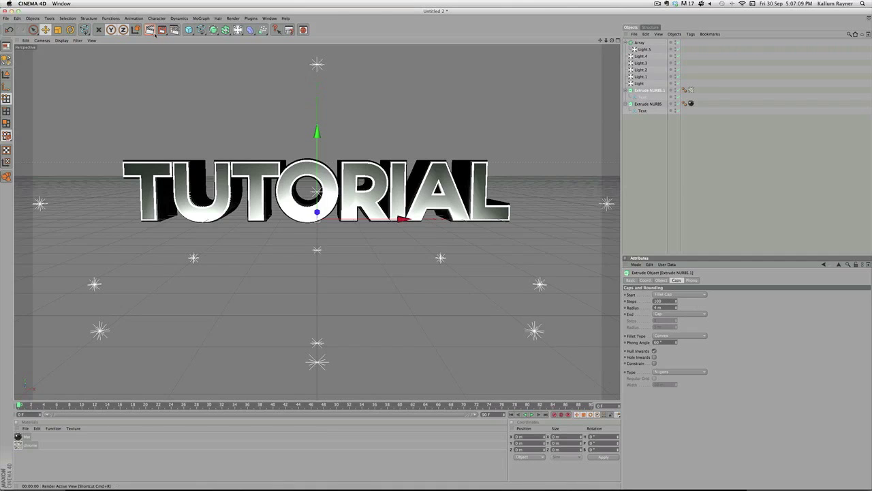
{"action": "key", "text": "super+r"}
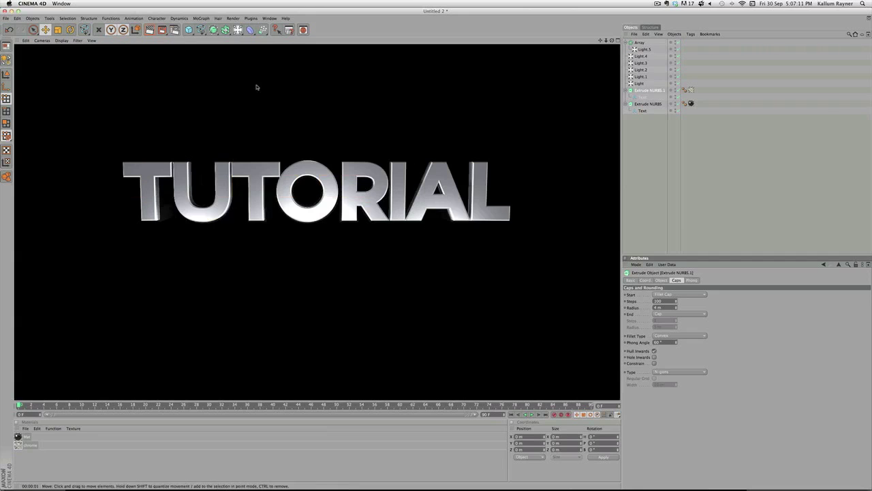
{"action": "left_click", "coordinate": [257, 87]}
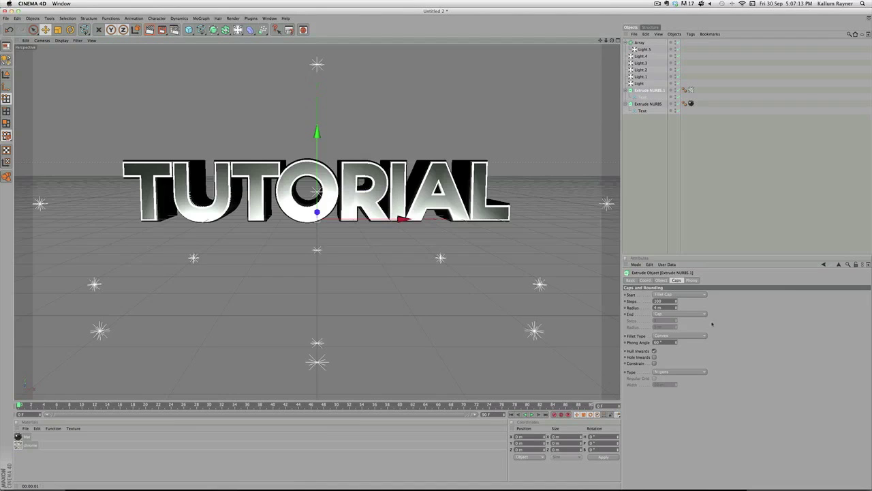
Set the start fillet of Extrude NURBS.1 to 1 step with a 4 m radius and render a preview of the view
{"action": "left_click_drag", "start_coordinate": [661, 301], "coordinate": [634, 301]}
{"action": "type", "text": "1"}
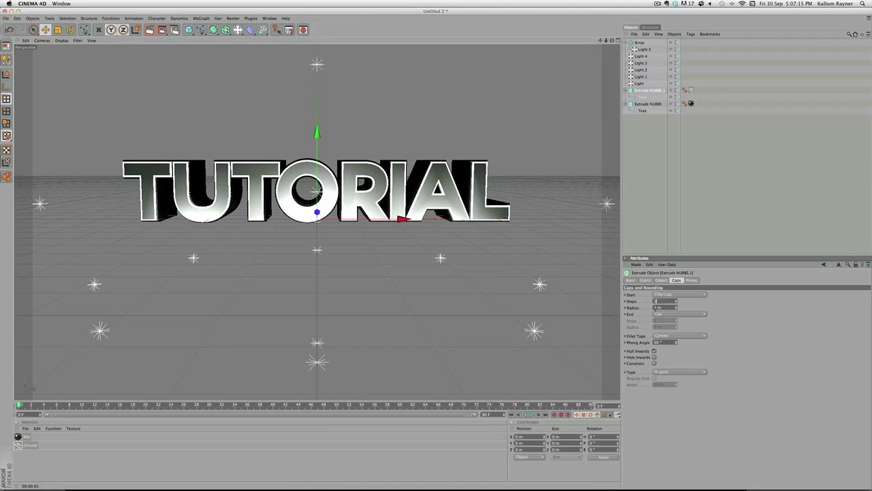
{"action": "left_click", "coordinate": [660, 308]}
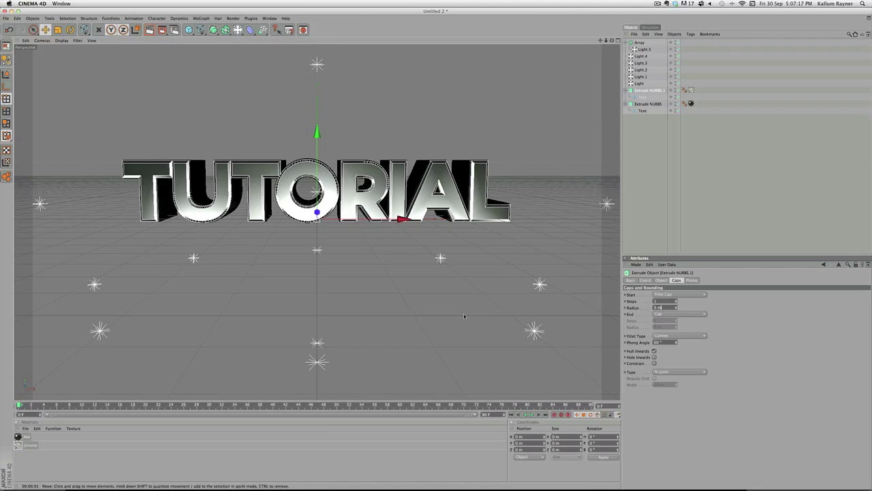
{"action": "left_click", "coordinate": [464, 315]}
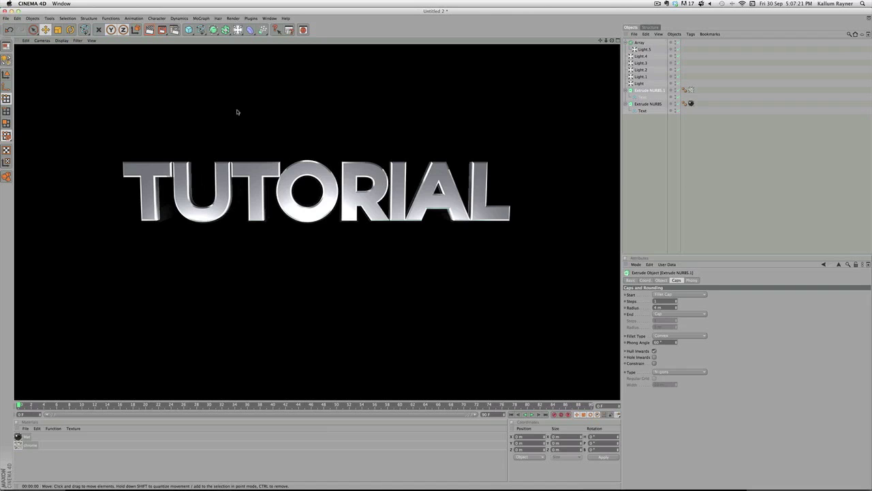
{"action": "left_click", "coordinate": [237, 112]}
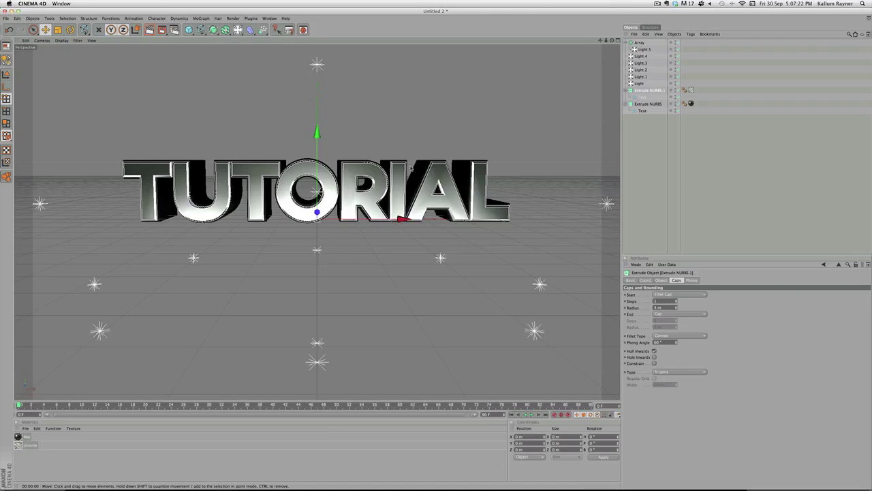
Set the end fillet radius of the original Extrude NURBS to 11 m and render the final image to the Picture Viewer
{"action": "left_click", "coordinate": [647, 104]}
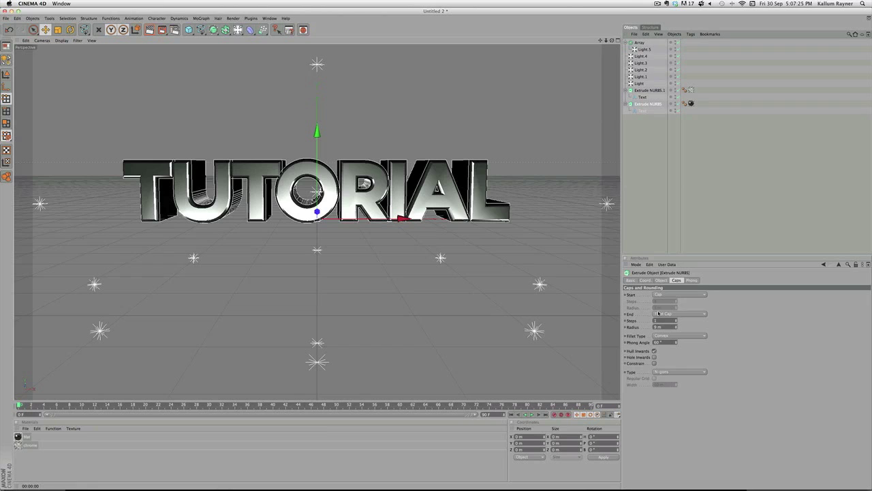
{"action": "left_click", "coordinate": [677, 325]}
{"action": "left_click", "coordinate": [677, 325]}
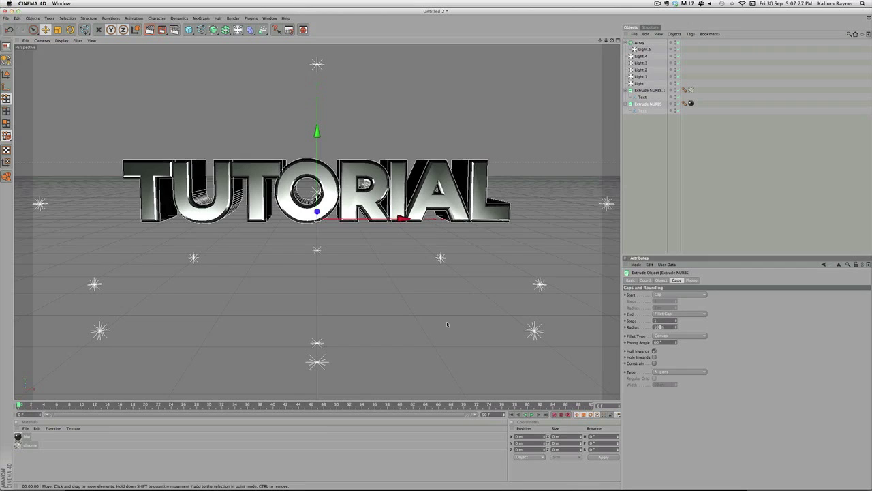
{"action": "left_click", "coordinate": [161, 30]}
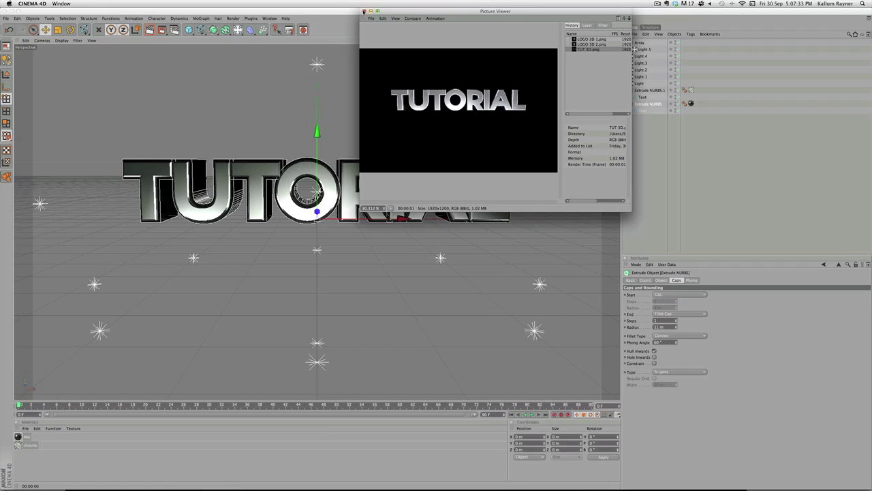
{"action": "left_click", "coordinate": [364, 12]}
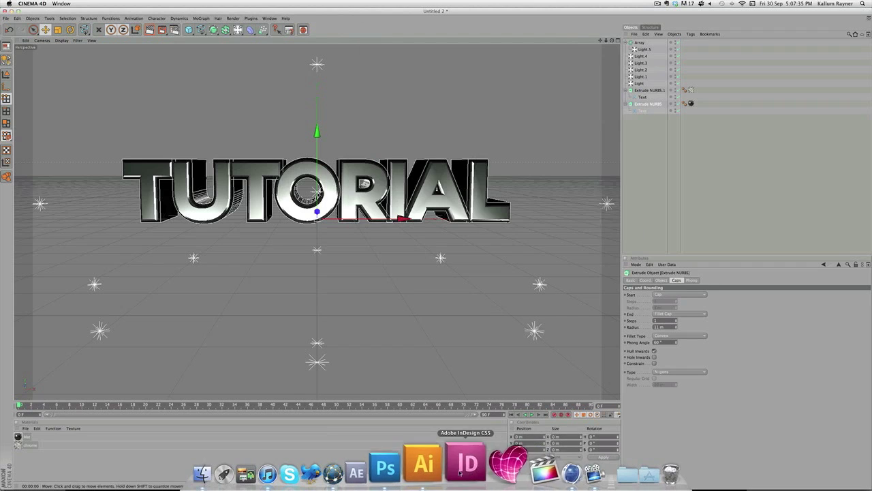
Switch to Photoshop and open the rendered TUT 3D.png from the Desktop
{"action": "left_click", "coordinate": [428, 472]}
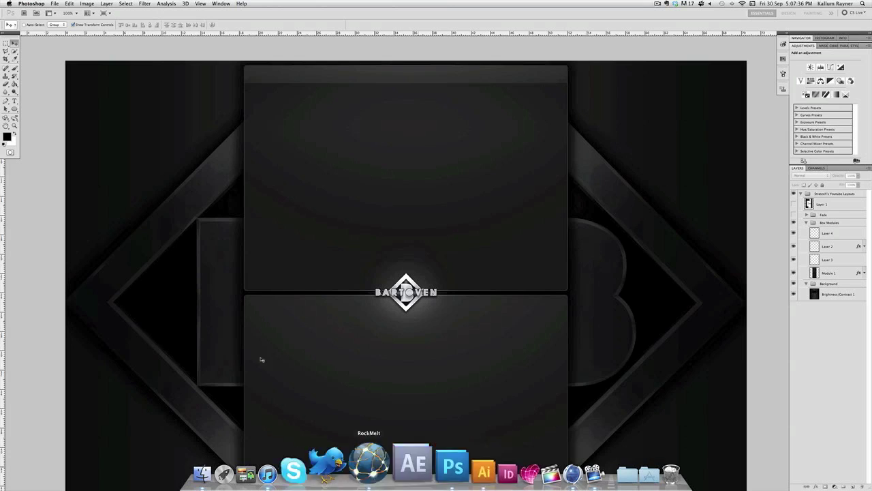
{"action": "left_click", "coordinate": [53, 4]}
{"action": "left_click", "coordinate": [65, 21]}
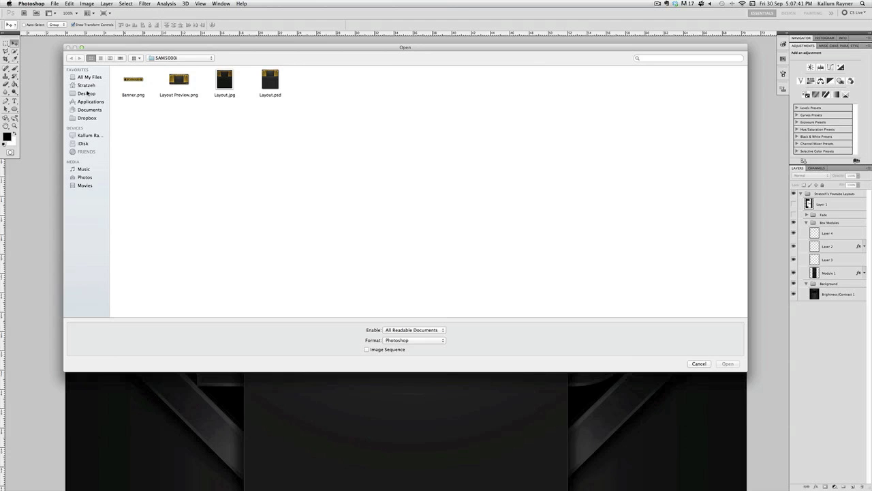
{"action": "left_click", "coordinate": [86, 93]}
{"action": "double_click", "coordinate": [361, 191]}
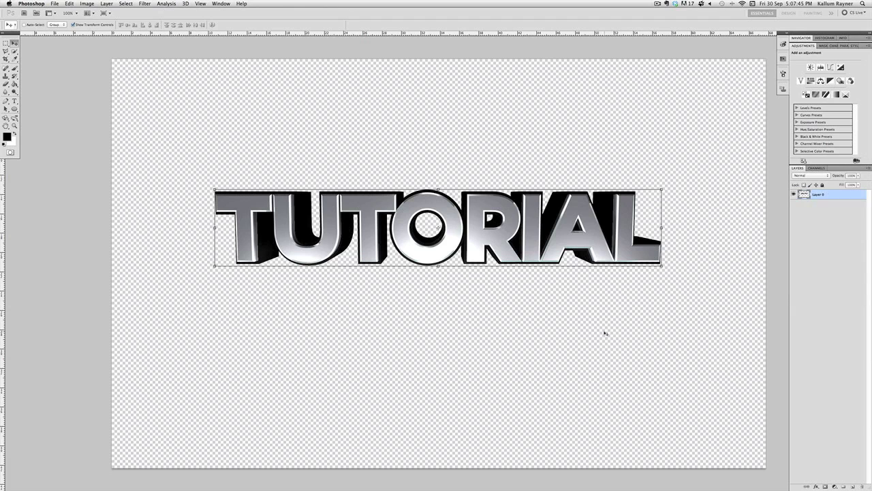
Select the entire canvas of the TUTORIAL render with Layer 0 active and switch to the Layout.psd document
{"action": "left_click", "coordinate": [800, 250]}
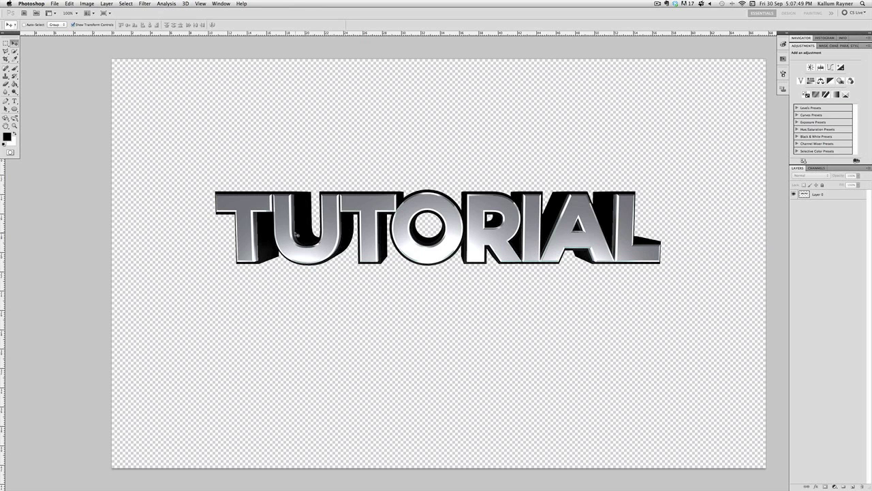
{"action": "key", "text": "super+a"}
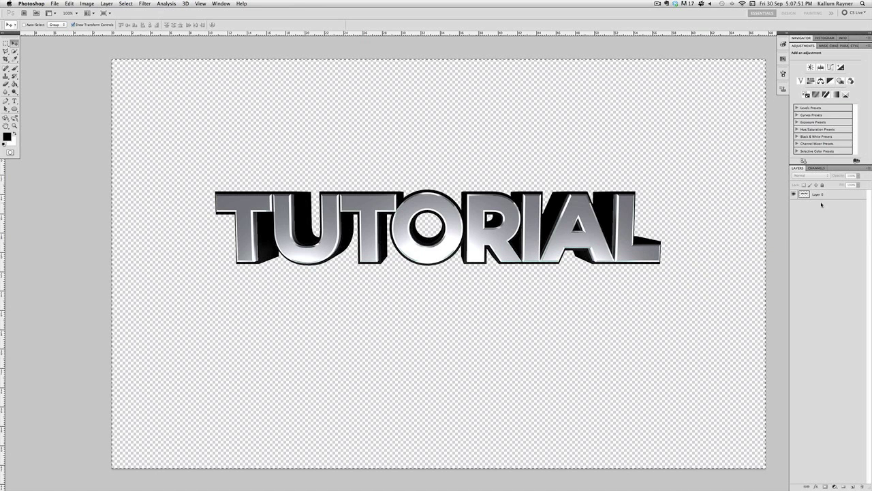
{"action": "left_click", "coordinate": [821, 196]}
{"action": "left_click", "coordinate": [221, 3]}
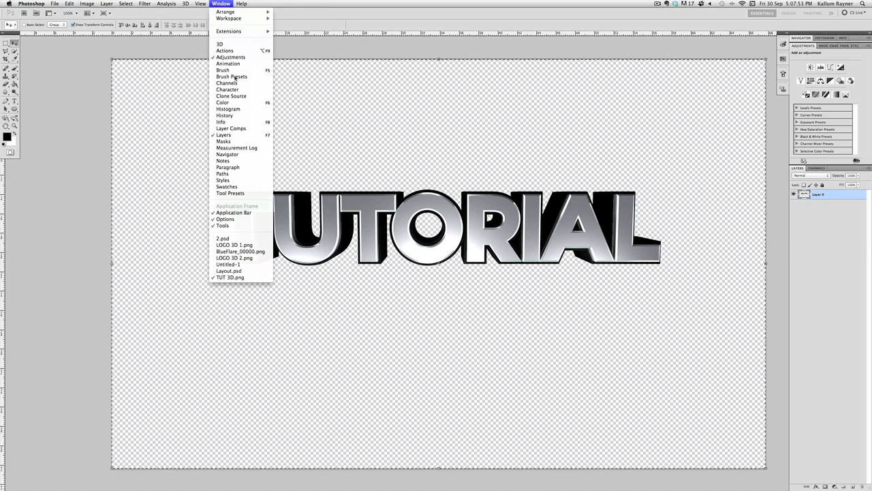
{"action": "left_click", "coordinate": [250, 271]}
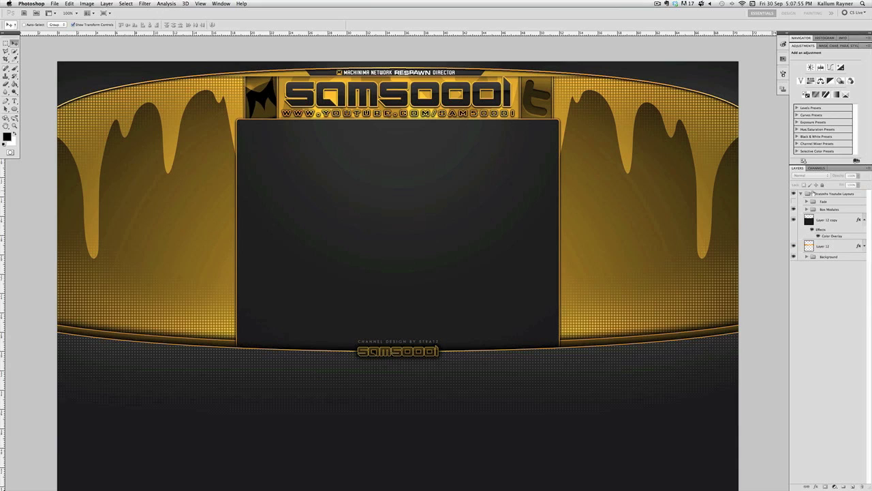
Paste the copied TUTORIAL render into Layout.psd as a layer and move it across the lower part of the central dark box
{"action": "key", "text": "super+v"}
{"action": "key", "text": "super+t"}
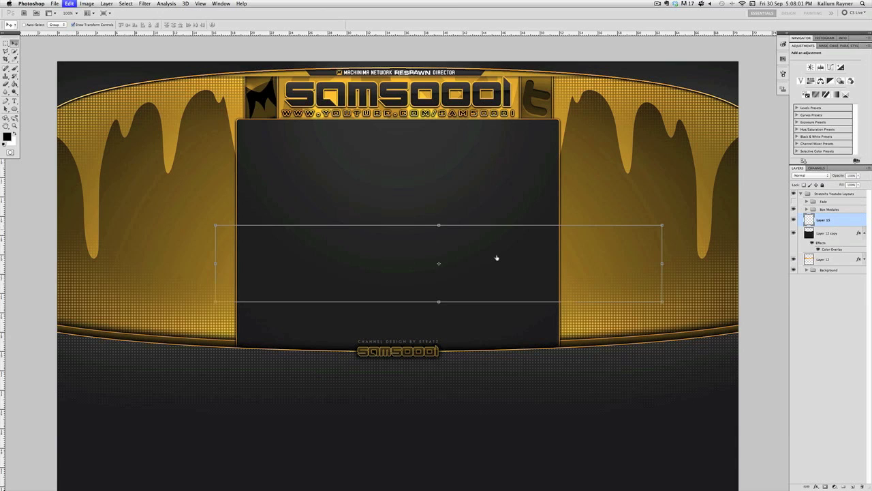
{"action": "key", "text": "Return"}
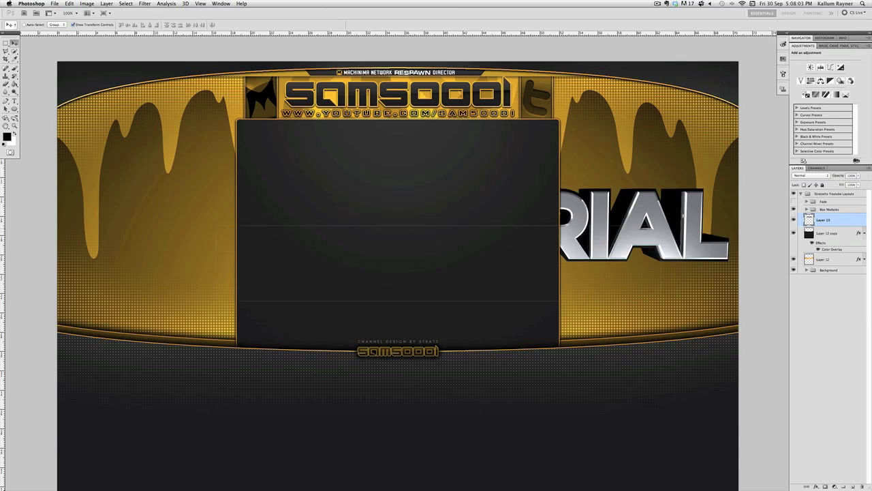
{"action": "left_click_drag", "start_coordinate": [683, 215], "coordinate": [616, 270]}
Try to bring the pasted TUTORIAL layer in front of the dark box by moving it up to the Box Modules group
{"action": "left_click_drag", "start_coordinate": [829, 222], "coordinate": [828, 209]}
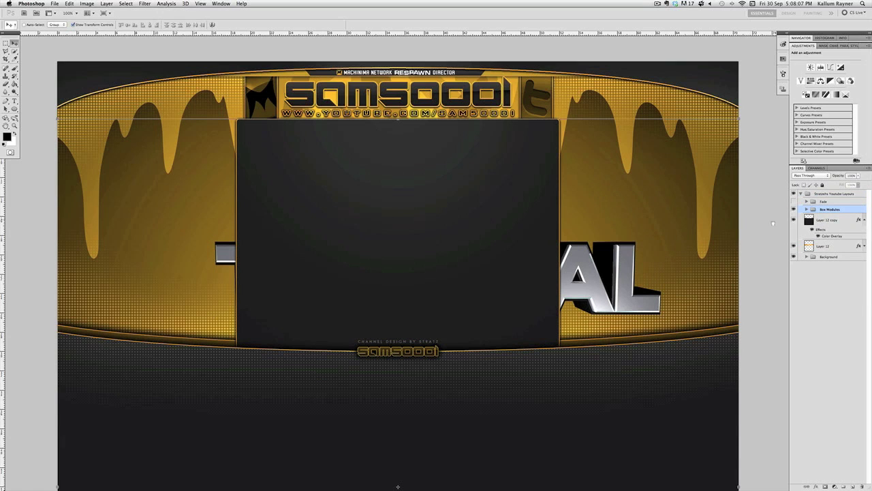
{"action": "left_click", "coordinate": [807, 210]}
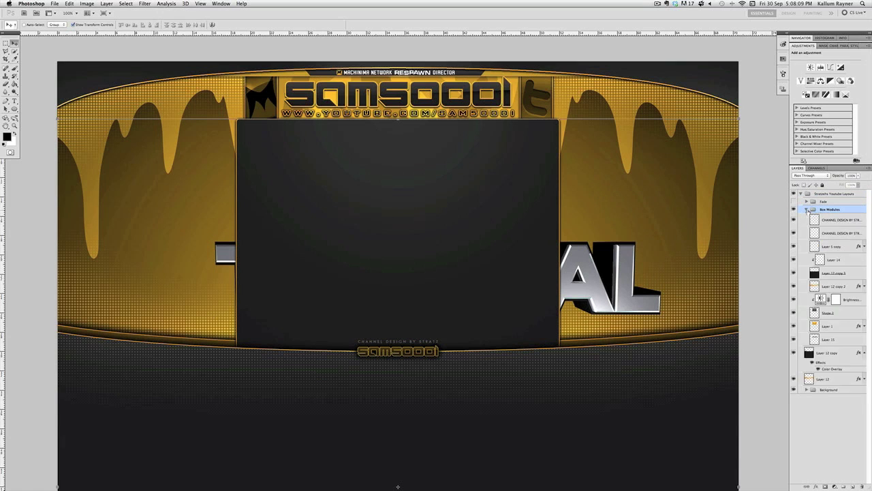
{"action": "left_click", "coordinate": [807, 210]}
{"action": "left_click", "coordinate": [840, 372]}
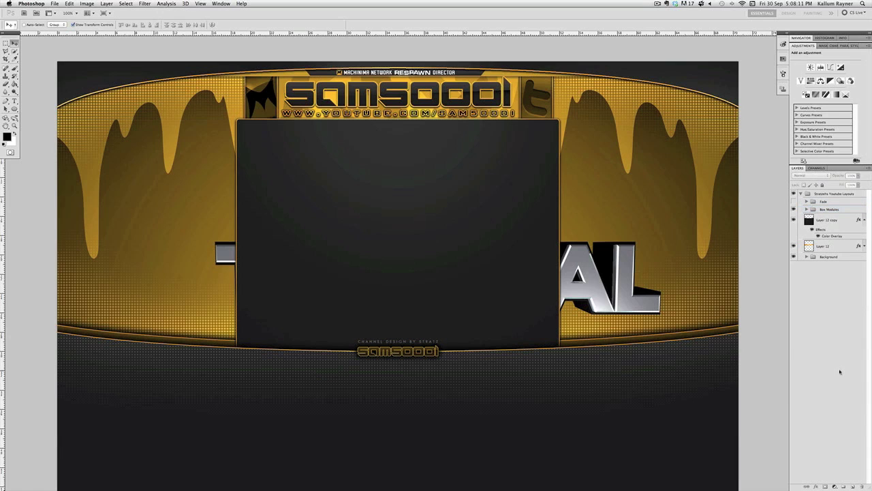
Undo the layer reordering and delete the pasted TUTORIAL layer from the layout
{"action": "key", "text": "super+z"}
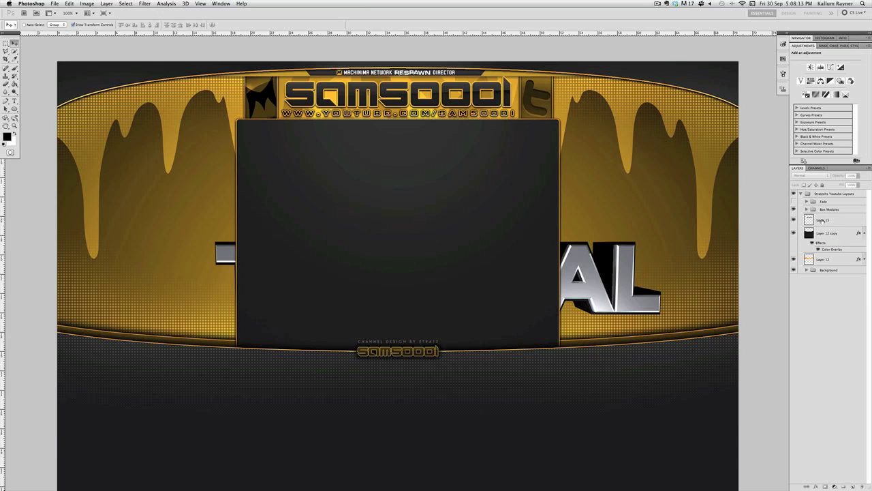
{"action": "left_click", "coordinate": [823, 221]}
{"action": "key", "text": "Delete"}
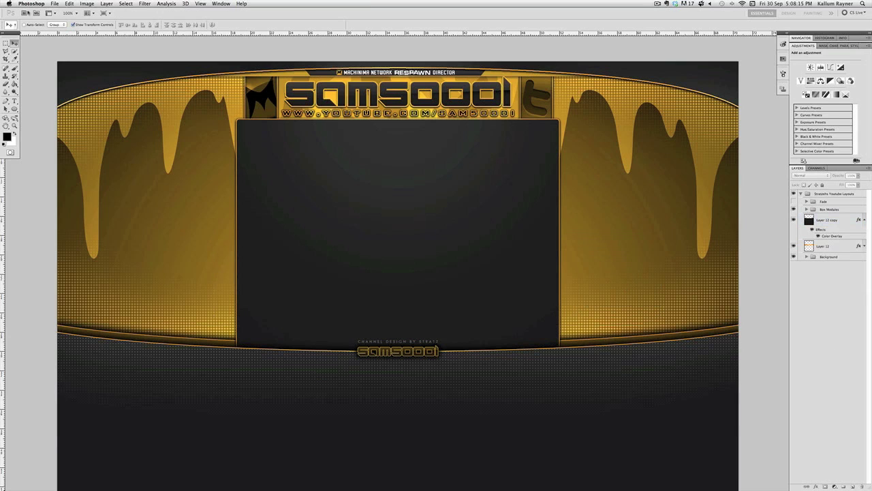
{"action": "left_click", "coordinate": [222, 3]}
{"action": "left_click", "coordinate": [223, 4]}
{"action": "left_click", "coordinate": [221, 4]}
{"action": "left_click", "coordinate": [225, 362]}
{"action": "left_click", "coordinate": [211, 3]}
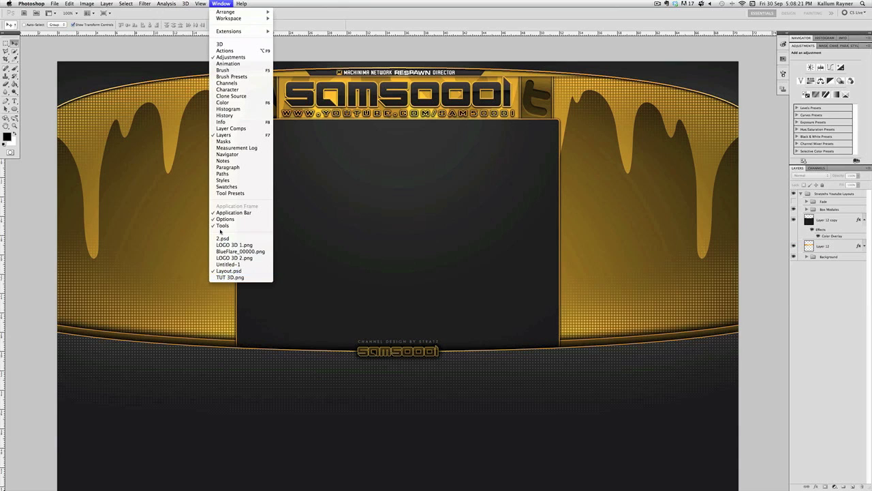
{"action": "left_click", "coordinate": [223, 3]}
Switch to Cinema 4D and render a preview of the TUTORIAL text in the perspective view
{"action": "mouse_move", "coordinate": [357, 485]}
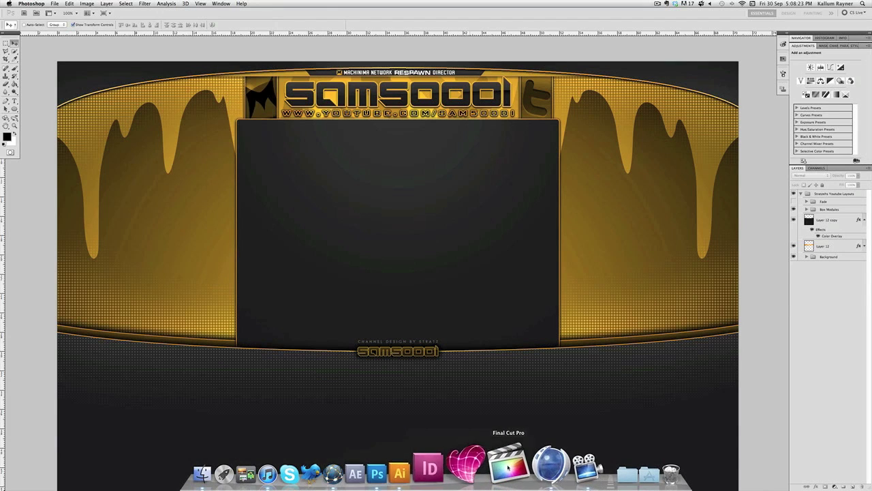
{"action": "left_click", "coordinate": [531, 468]}
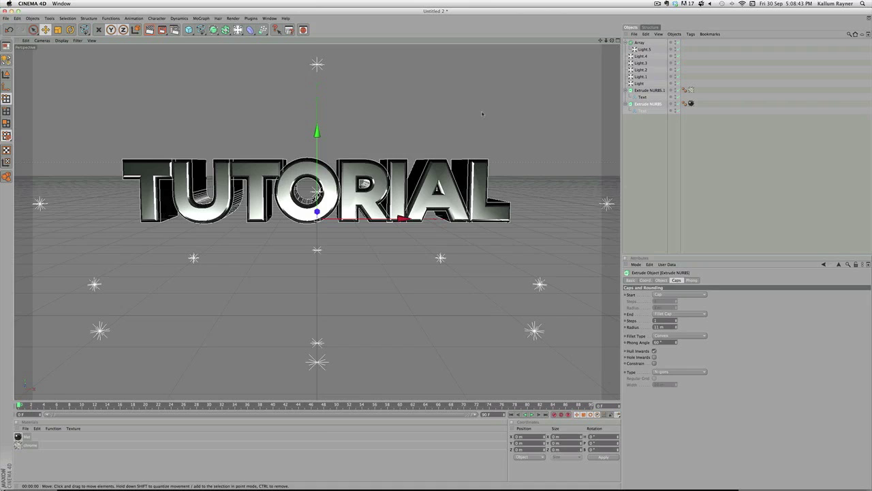
{"action": "left_click", "coordinate": [149, 29]}
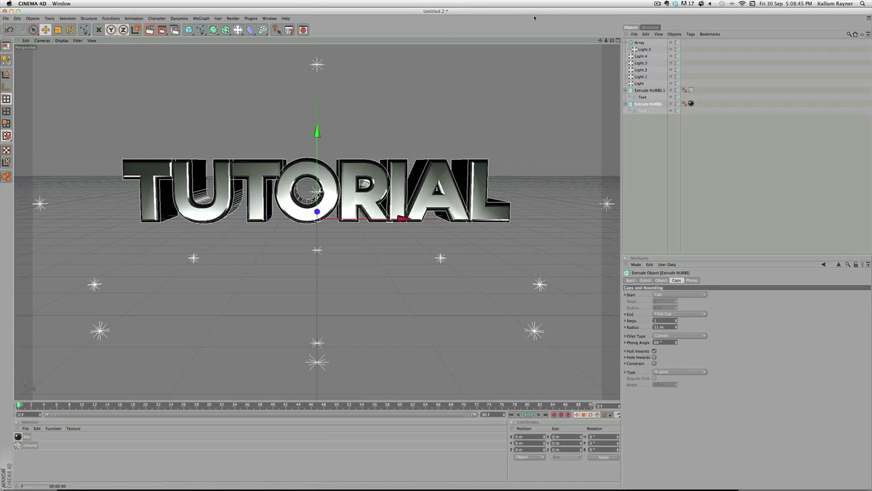